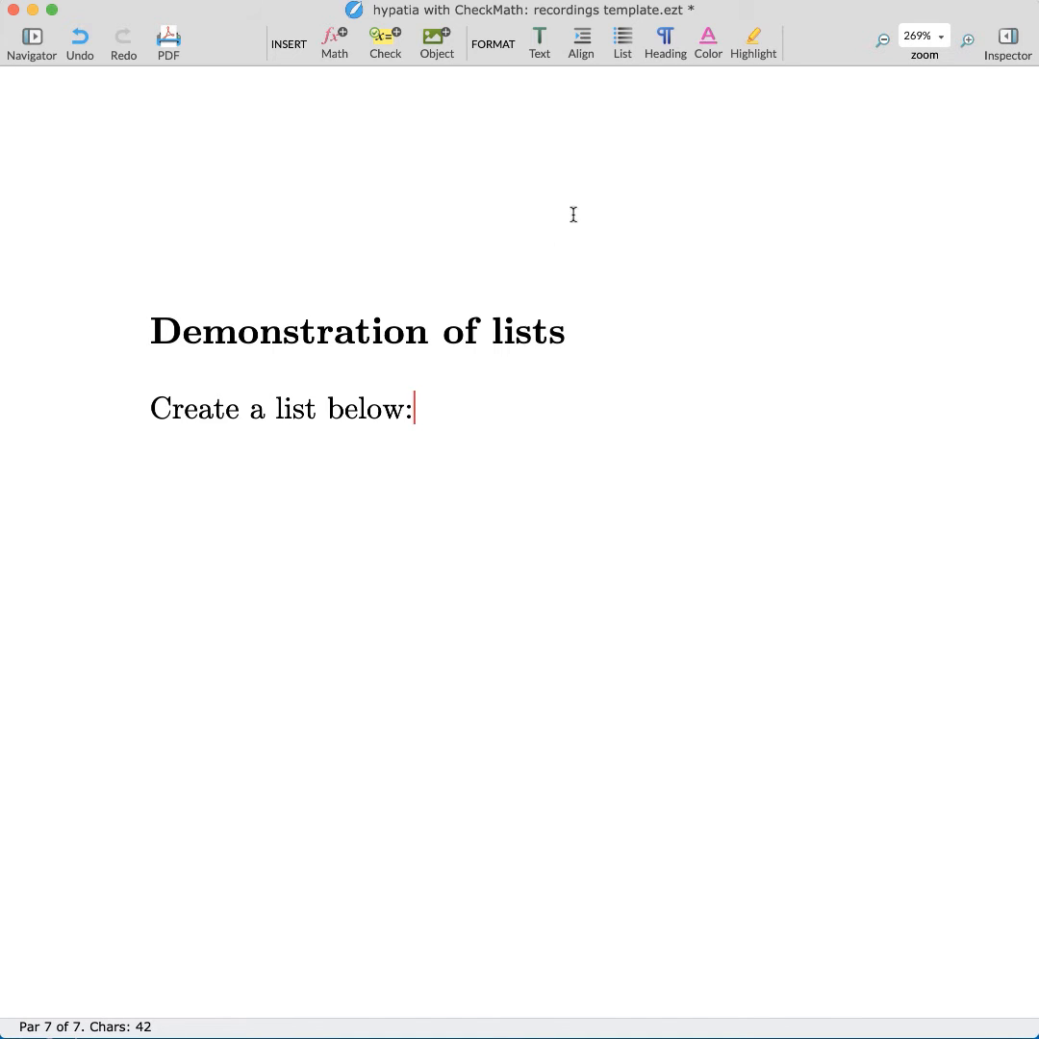
Insert a bulleted list below the intro line, with first item "item one" and a second line "still in the same item" within it.
{"action": "left_click", "coordinate": [630, 53]}
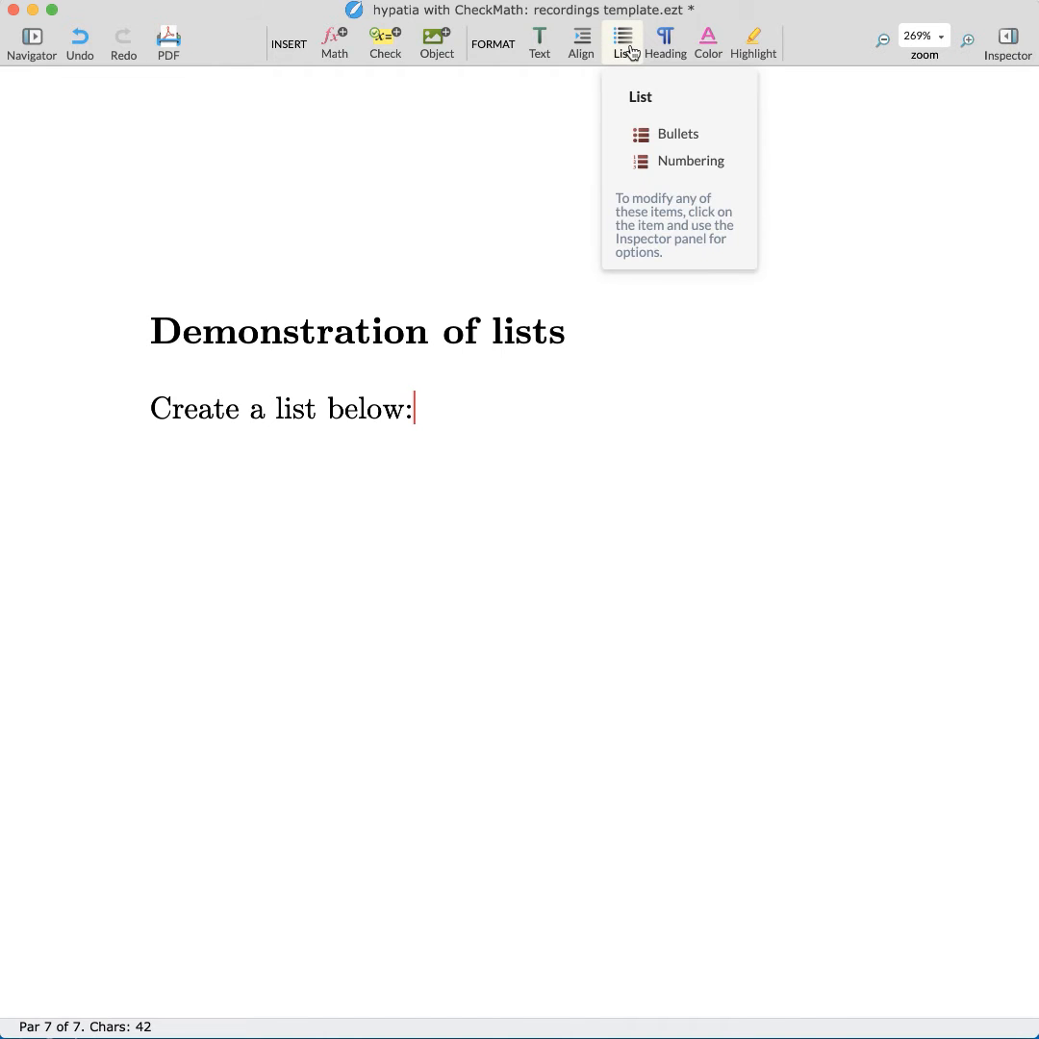
{"action": "left_click", "coordinate": [689, 135]}
{"action": "type", "text": "item one"}
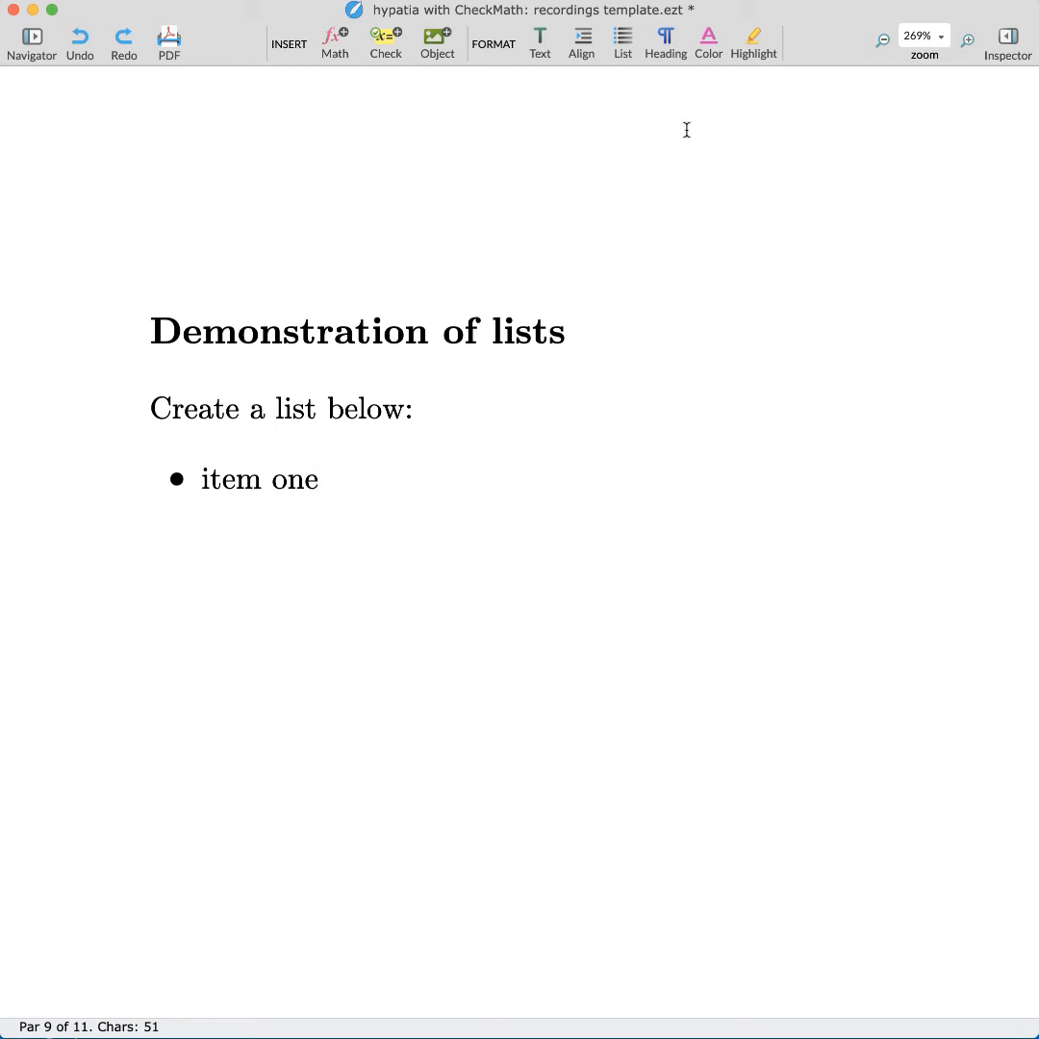
{"action": "key", "text": "shift+Return"}
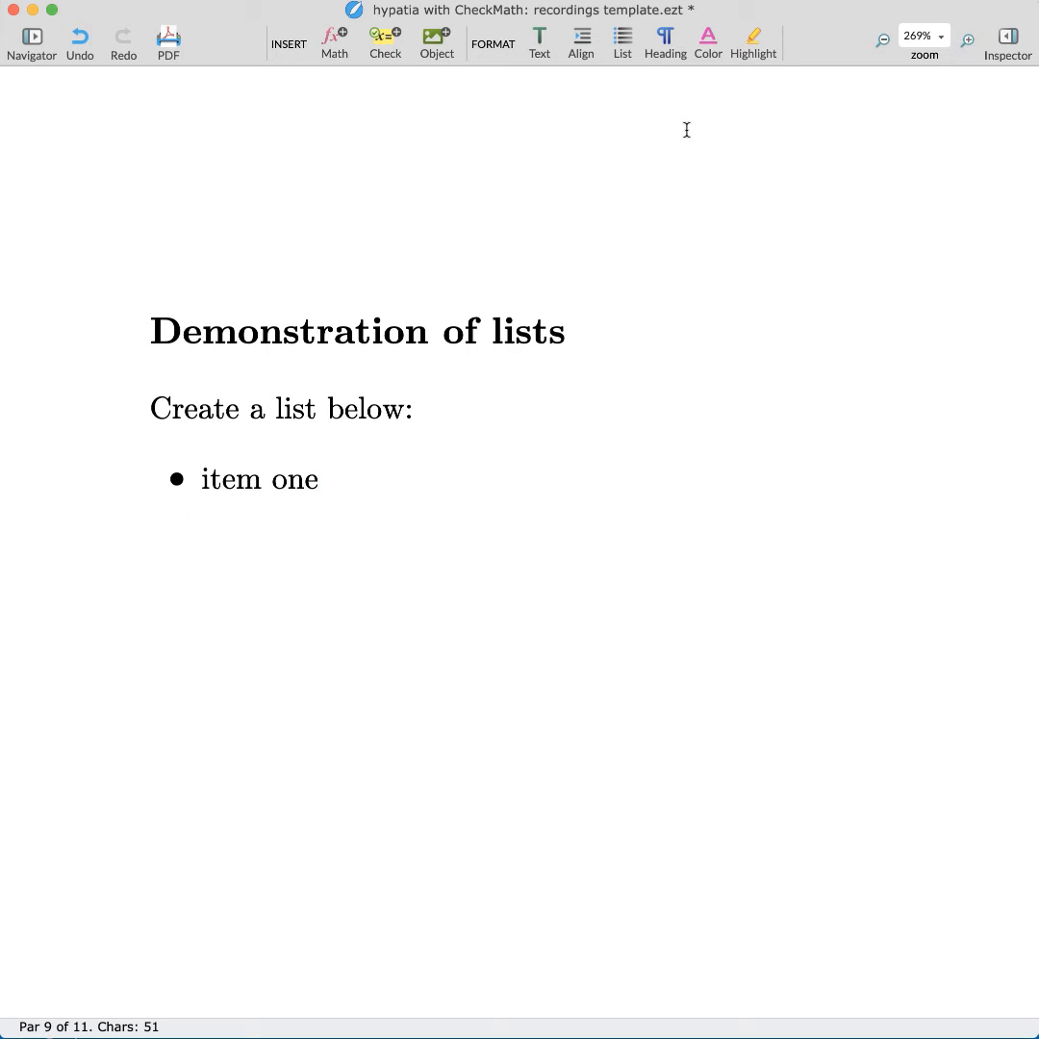
{"action": "type", "text": "still in the s"}
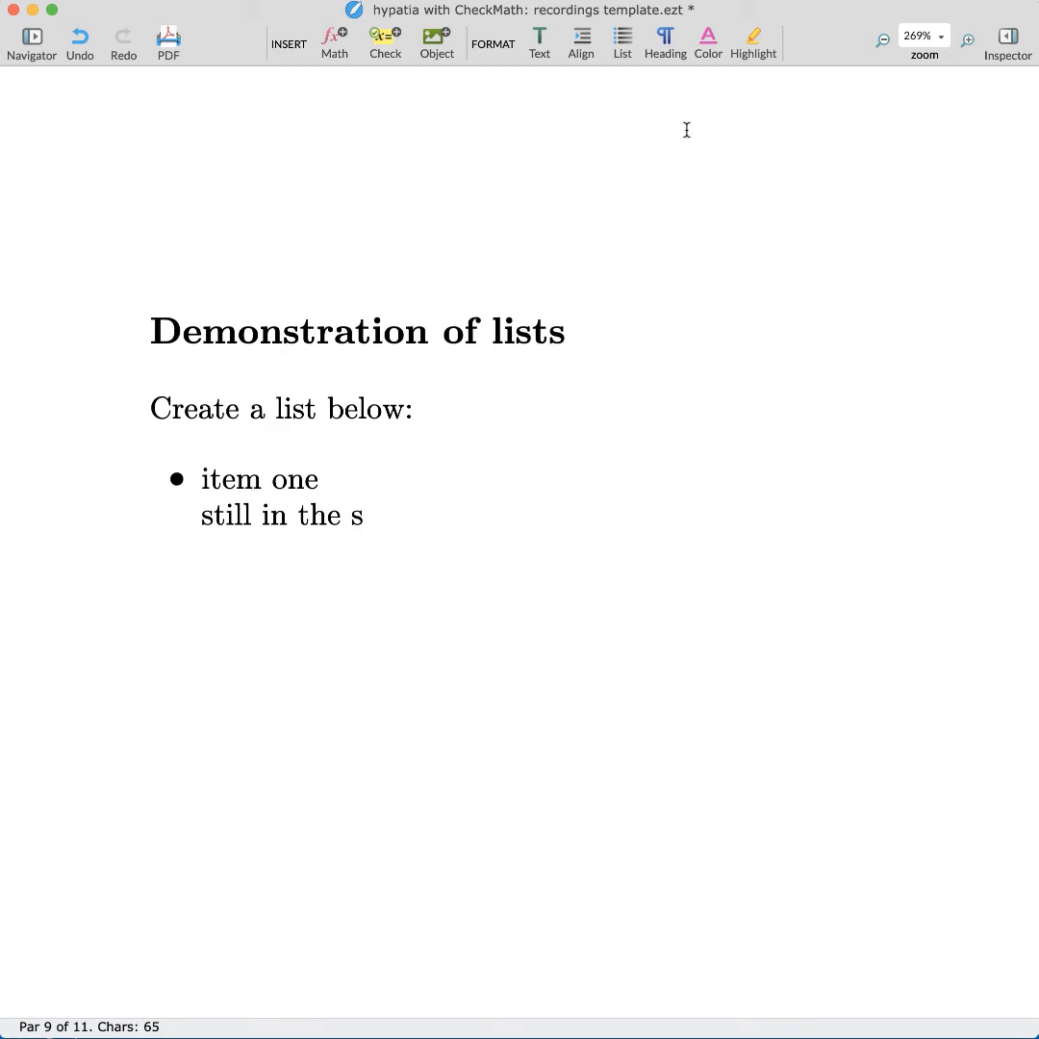
{"action": "type", "text": "ame item"}
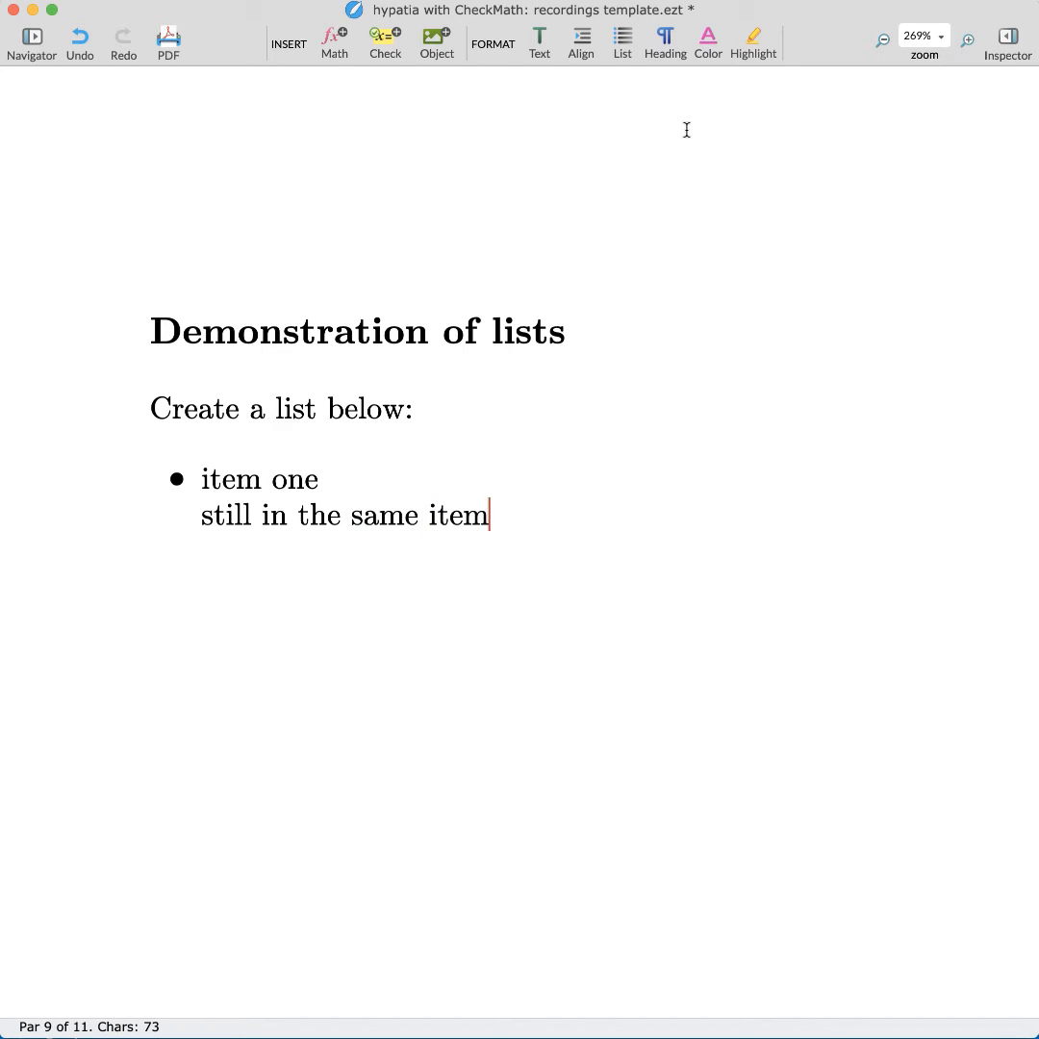
Add two more bullets to the list, reading "item two" and "item three".
{"action": "key", "text": "Return"}
{"action": "type", "text": "i"}
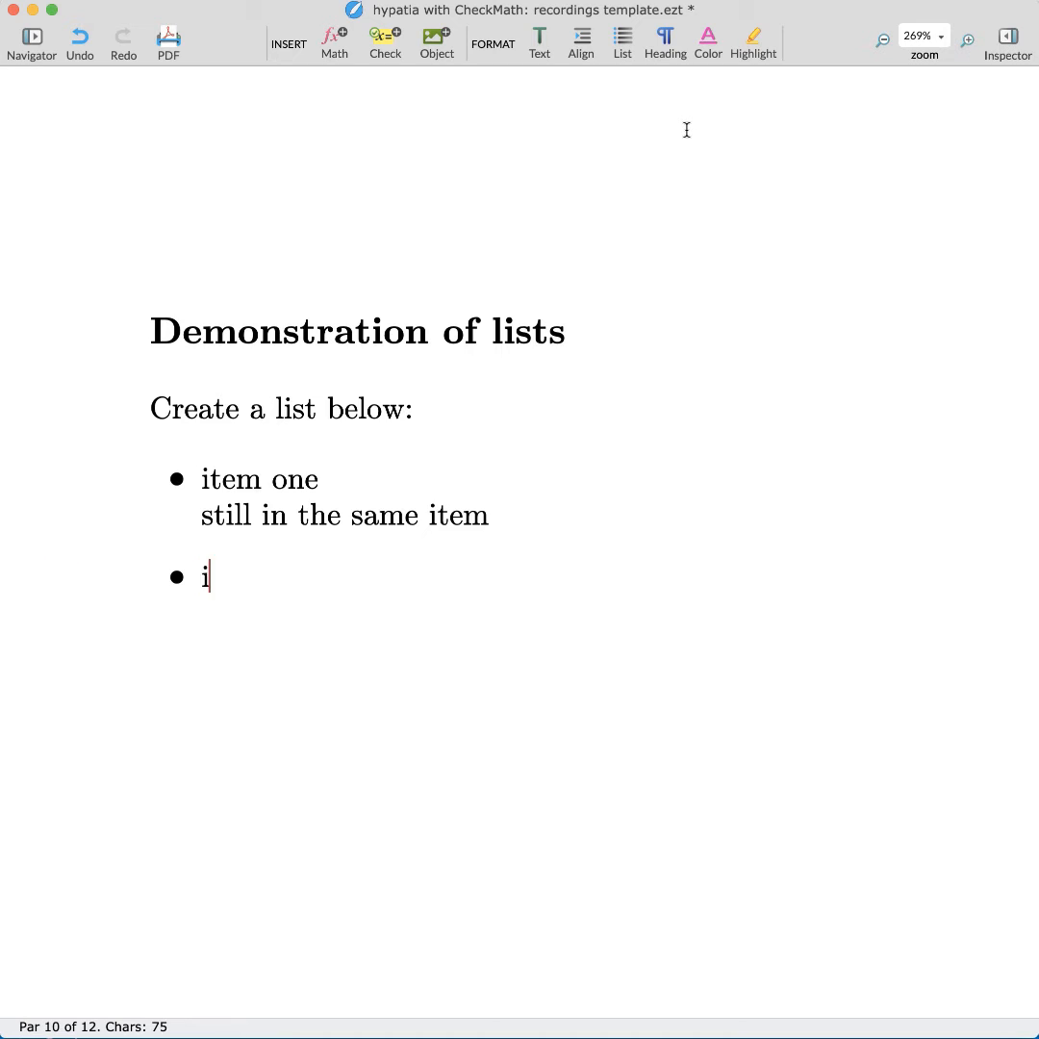
{"action": "type", "text": "tem two"}
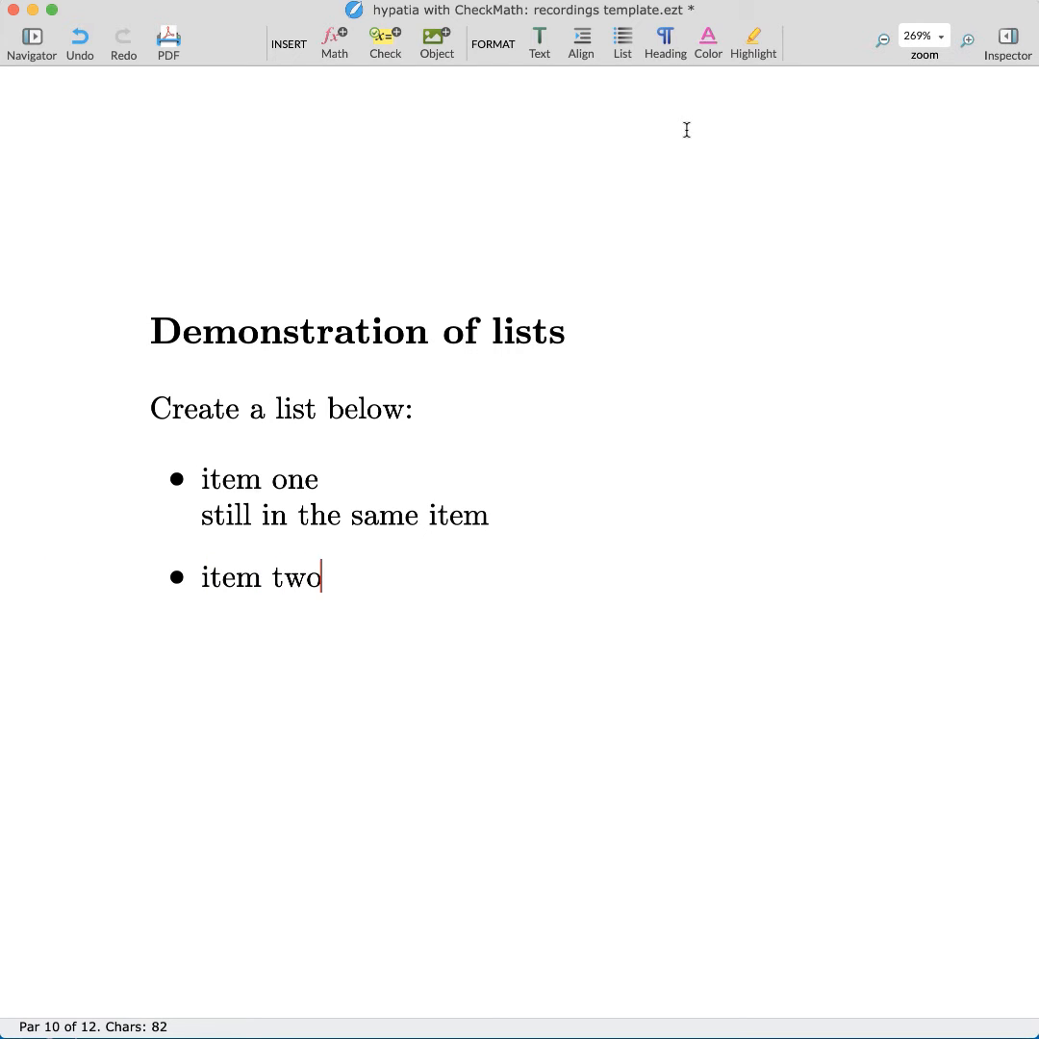
{"action": "key", "text": "Return"}
{"action": "type", "text": "item three"}
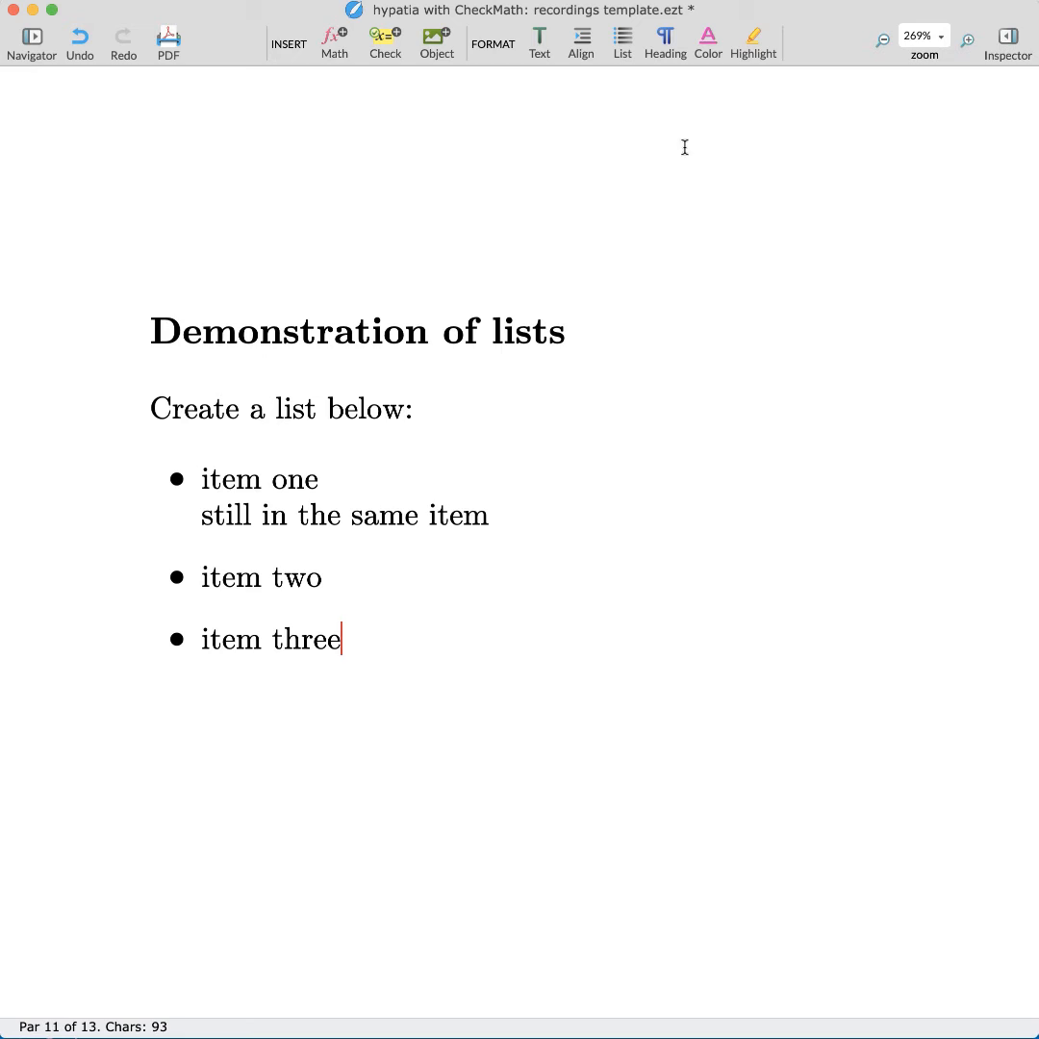
Nest a numbered list under the first bullet with the entries "item one a" and "item one b".
{"action": "left_click", "coordinate": [530, 517]}
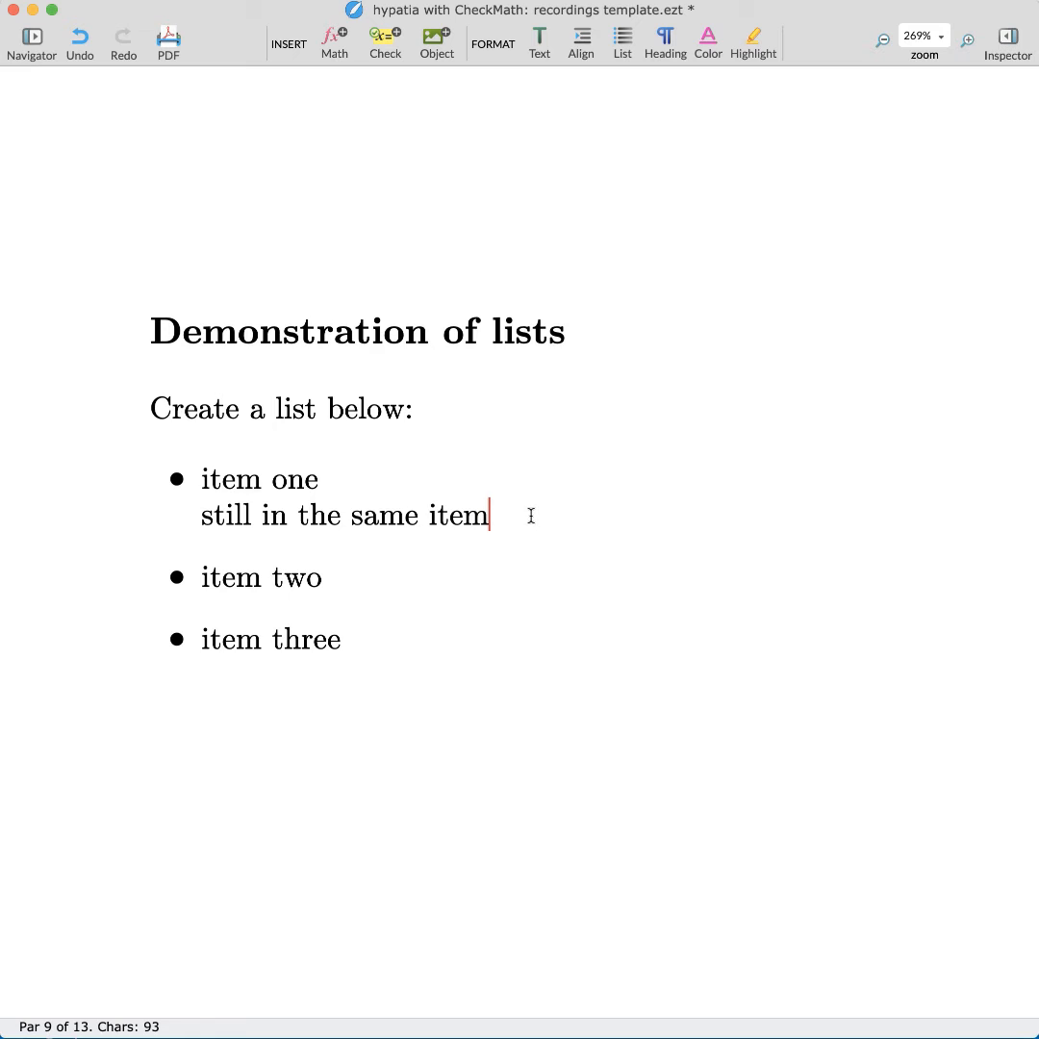
{"action": "left_click", "coordinate": [625, 60]}
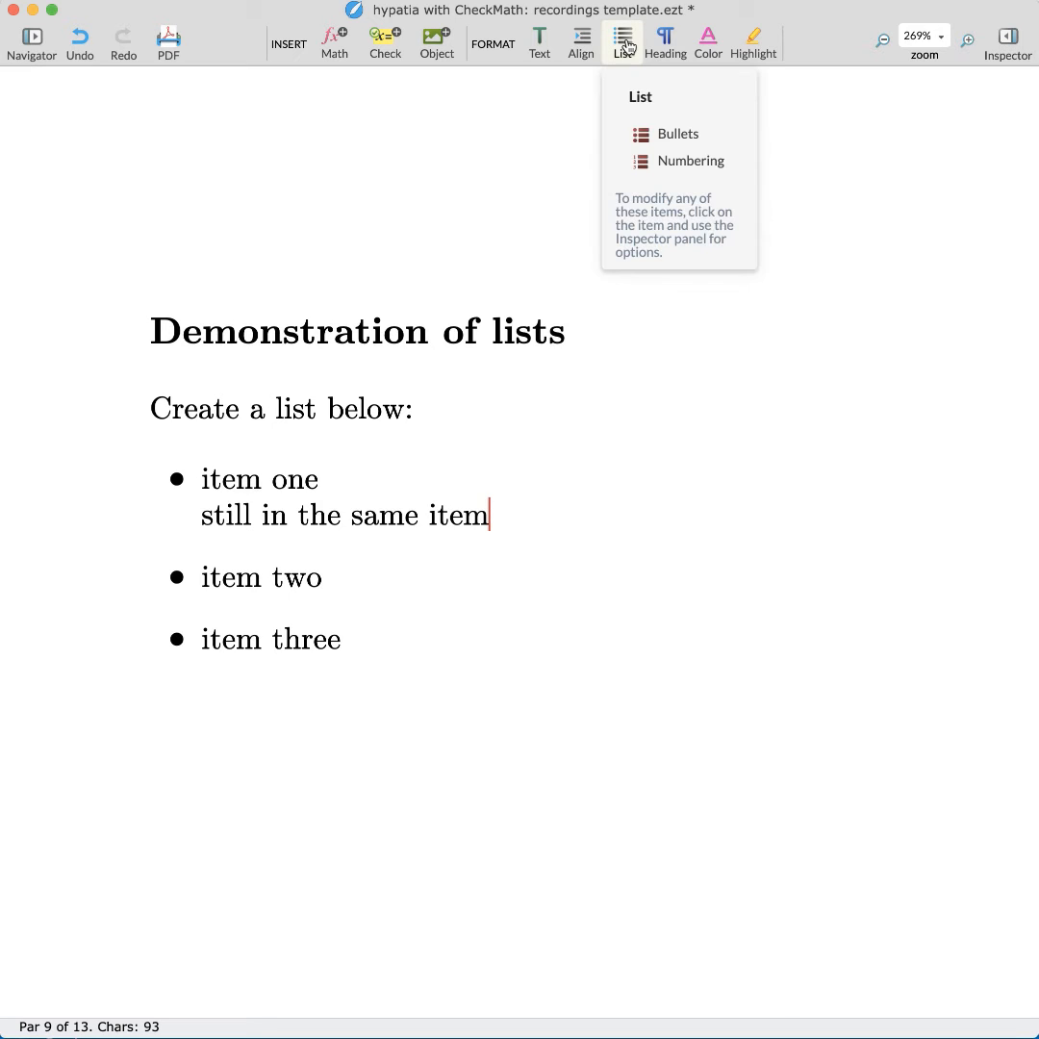
{"action": "left_click", "coordinate": [679, 163]}
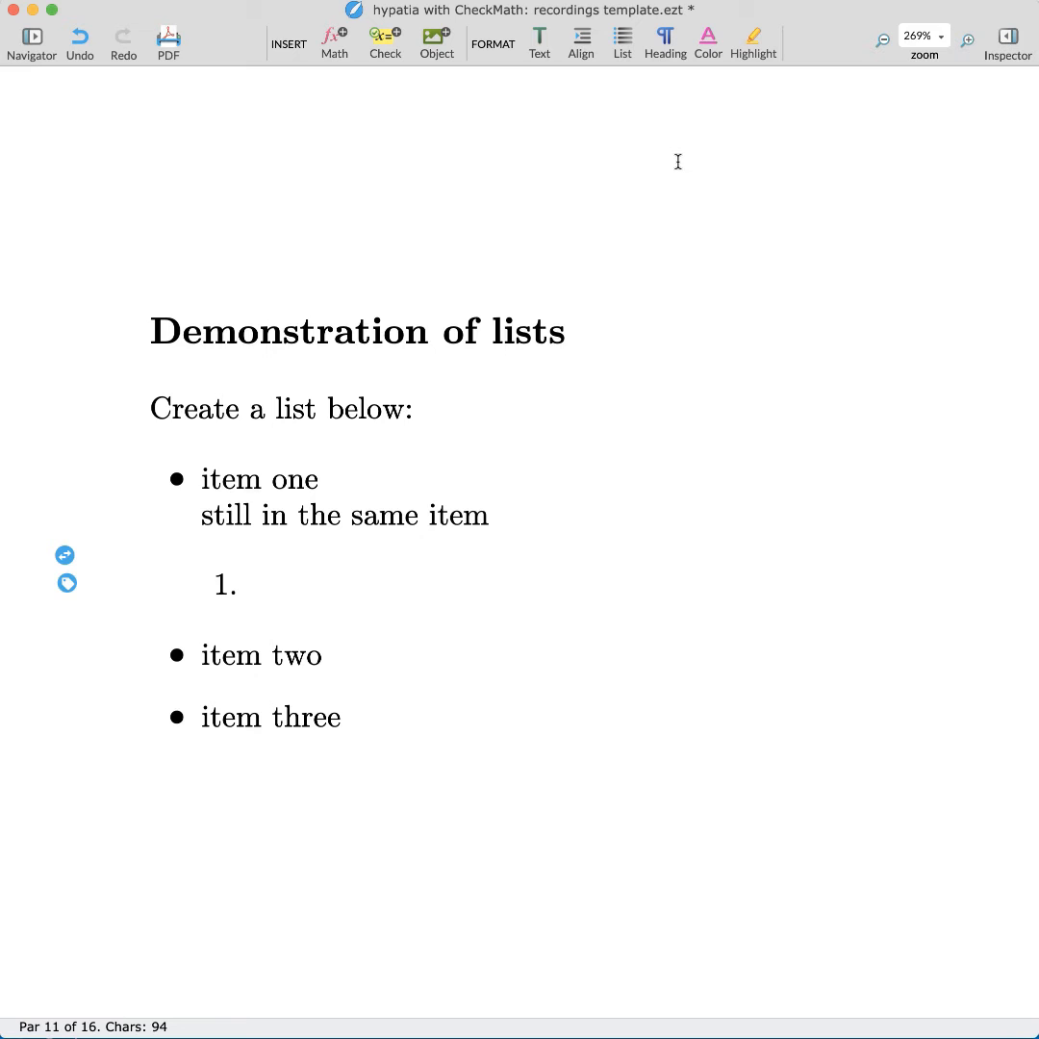
{"action": "type", "text": "item"}
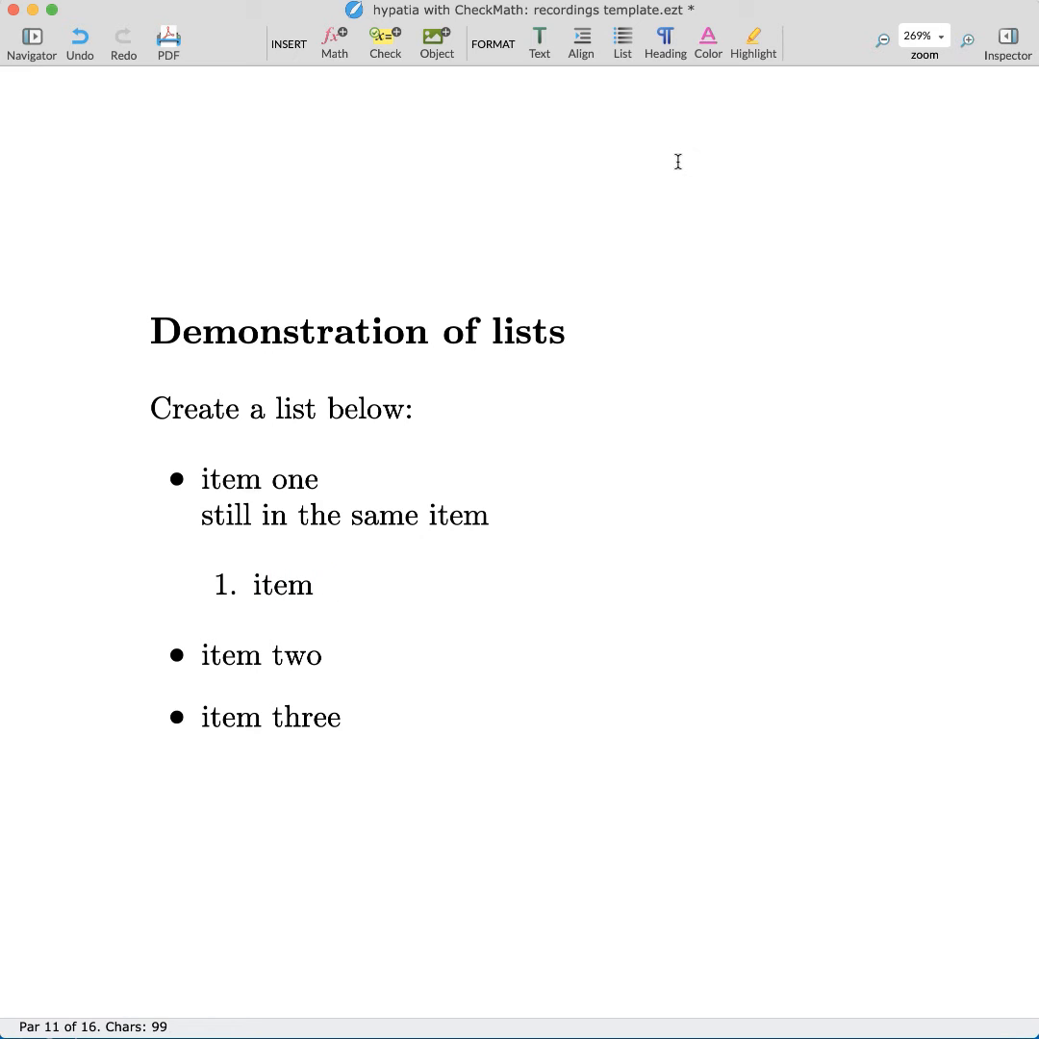
{"action": "type", "text": " one a"}
{"action": "key", "text": "Return"}
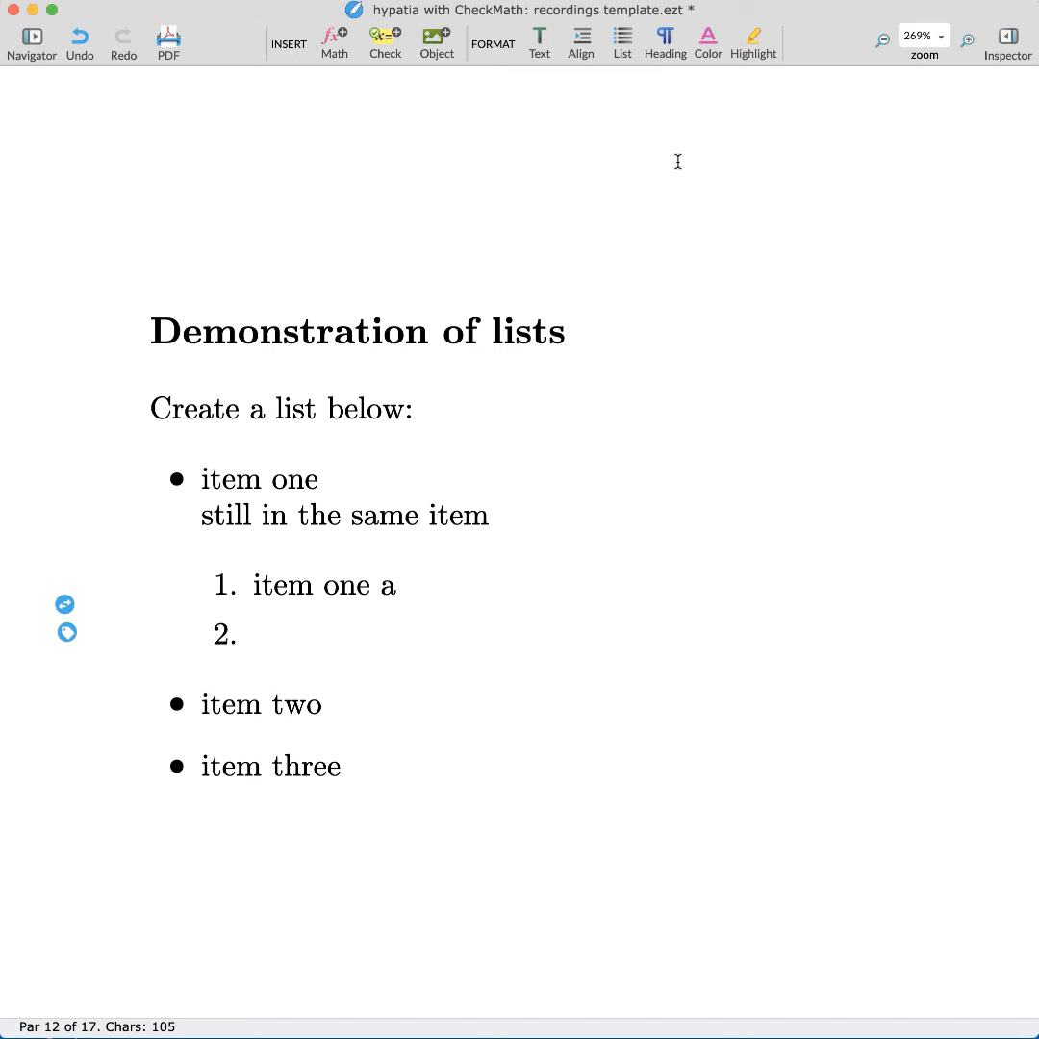
{"action": "type", "text": "item one b"}
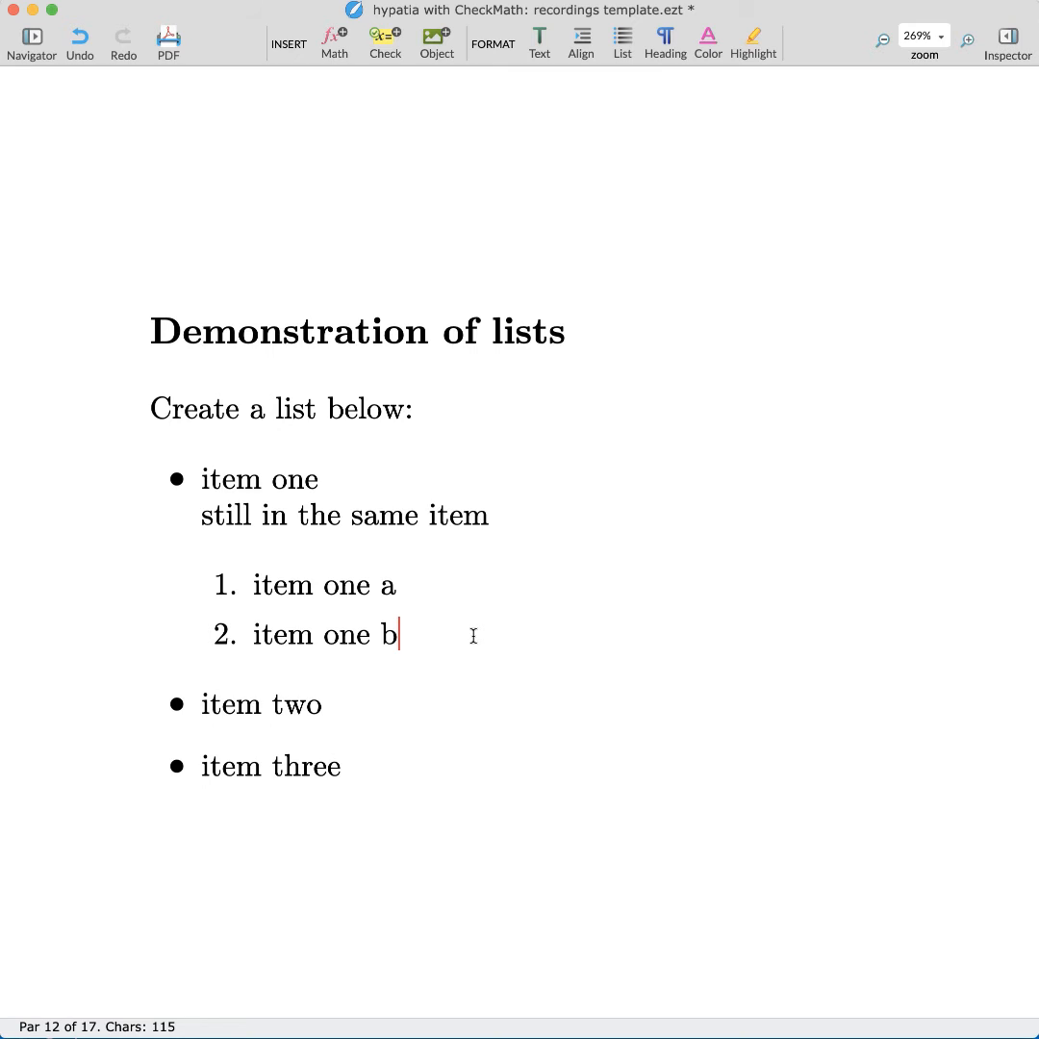
Leave the nested list after its second entry and add an outer bullet reading "added item".
{"action": "key", "text": "Return"}
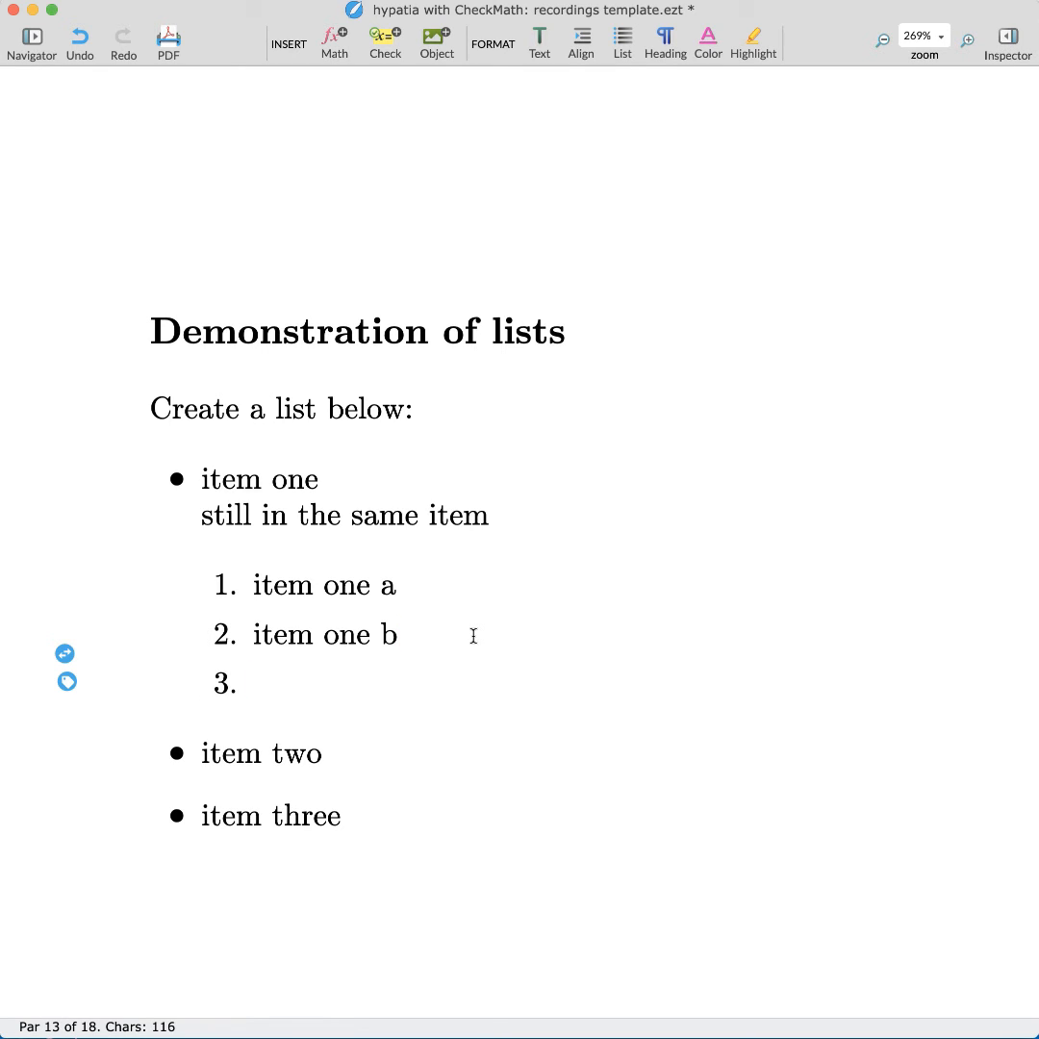
{"action": "key", "text": "Return"}
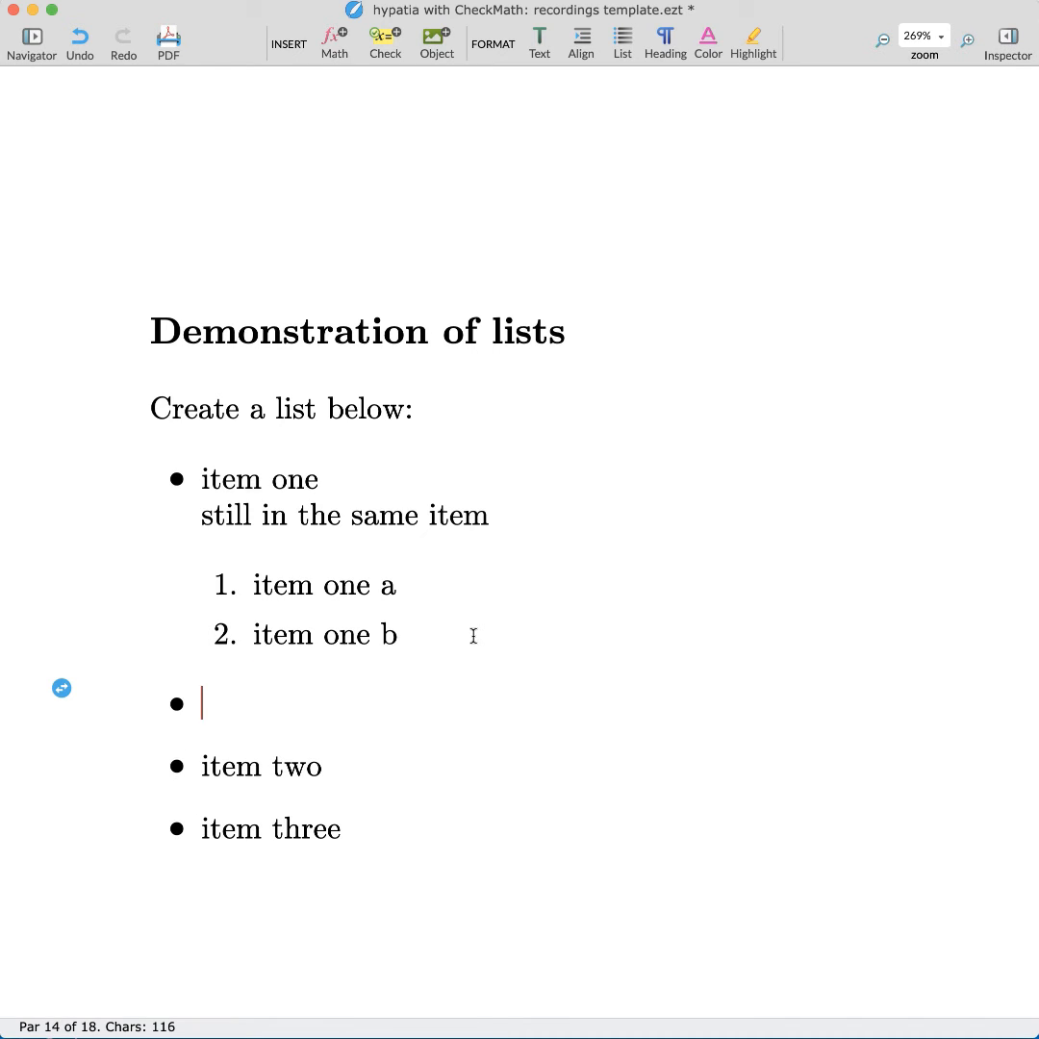
{"action": "type", "text": "added item"}
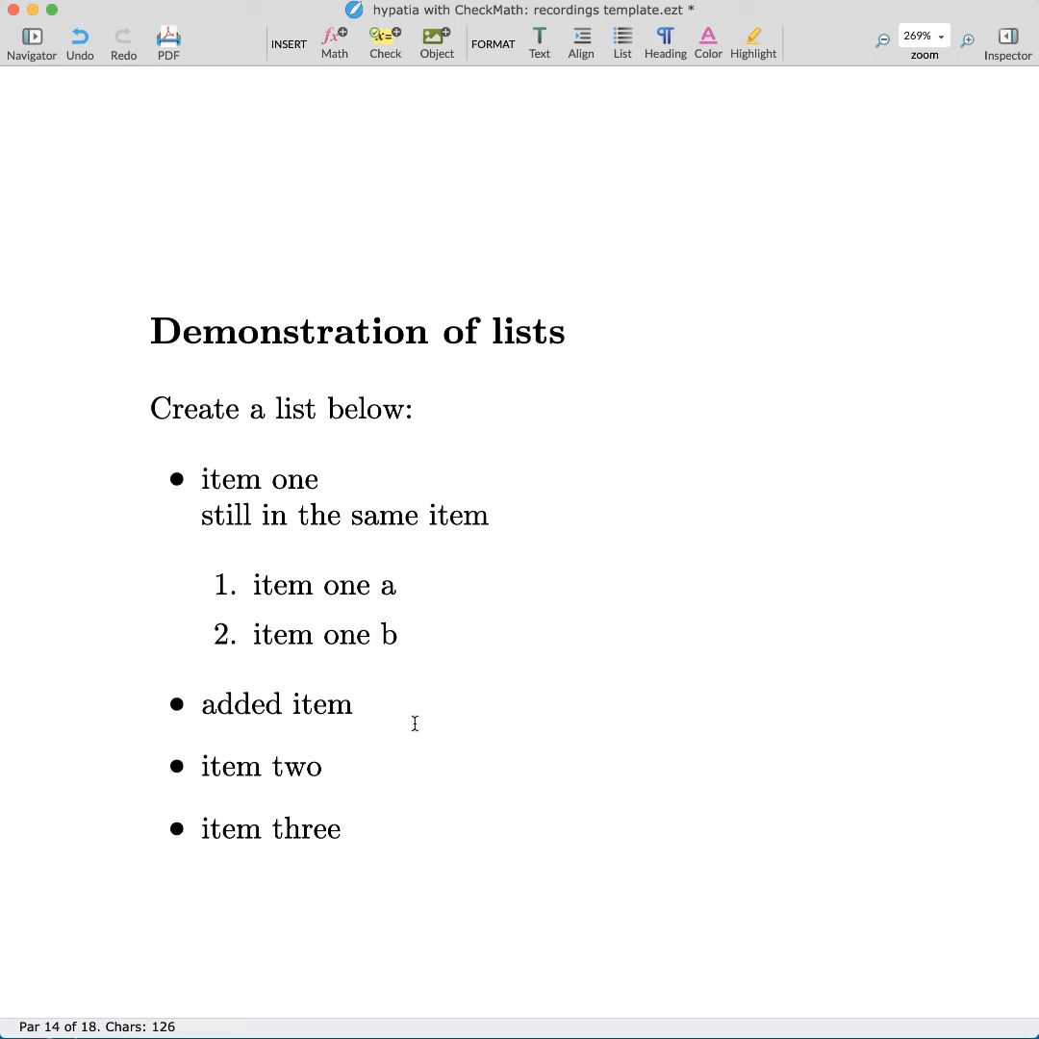
End the bulleted list after "item three" and write "out of list" as a normal paragraph below it.
{"action": "left_click", "coordinate": [381, 840]}
{"action": "key", "text": "Return"}
{"action": "key", "text": "Return"}
{"action": "type", "text": "out of"}
{"action": "type", "text": "list"}
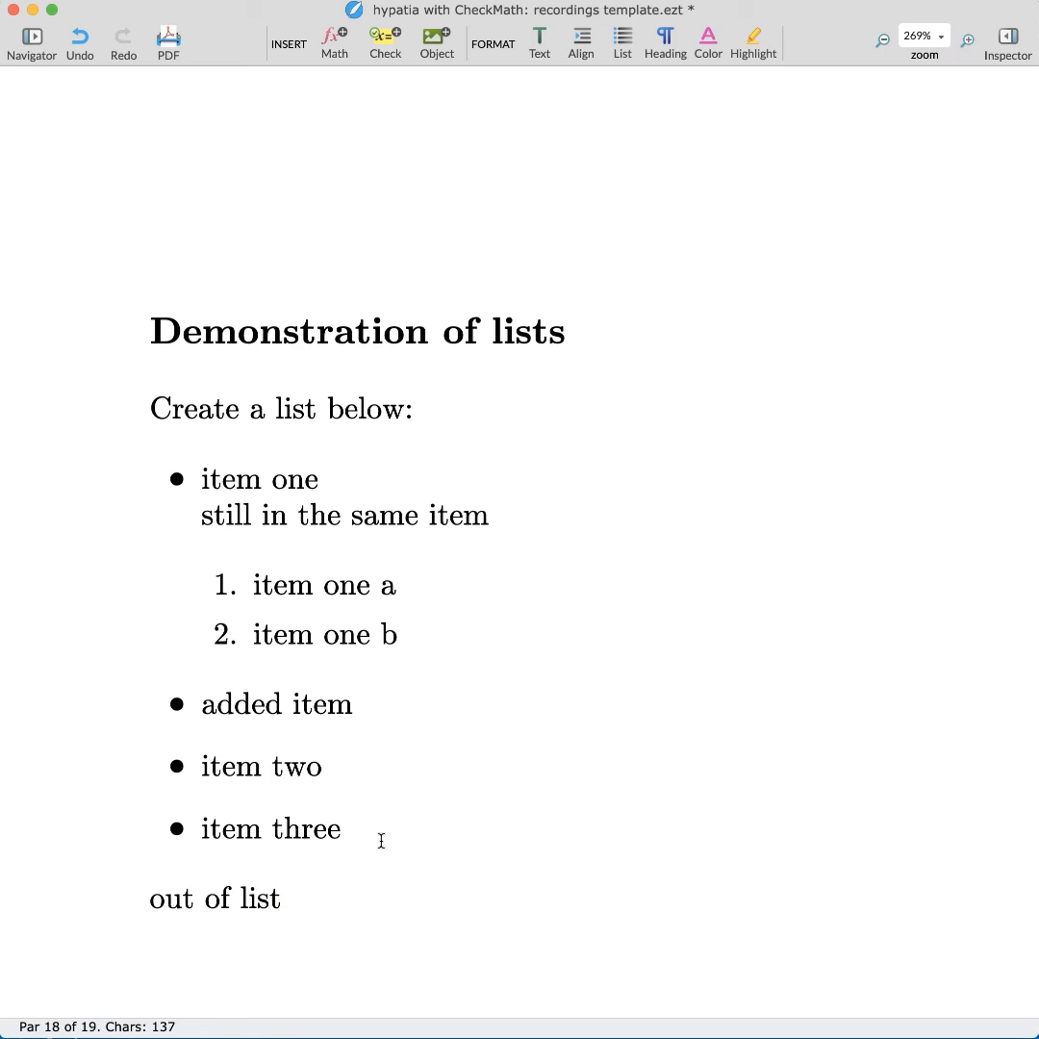
Show the outer list's properties in the Inspector and convert it to a numbered list.
{"action": "left_click", "coordinate": [240, 483]}
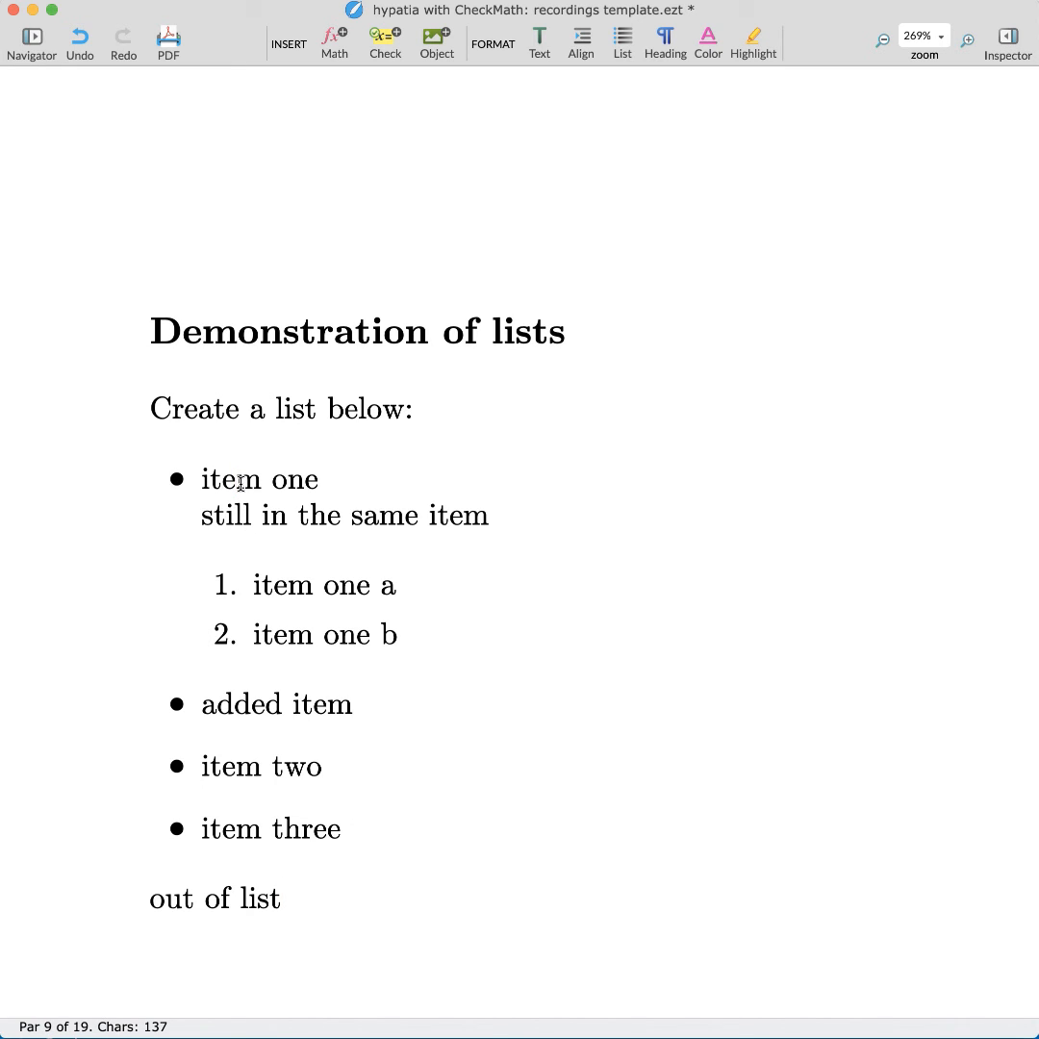
{"action": "left_click", "coordinate": [1007, 64]}
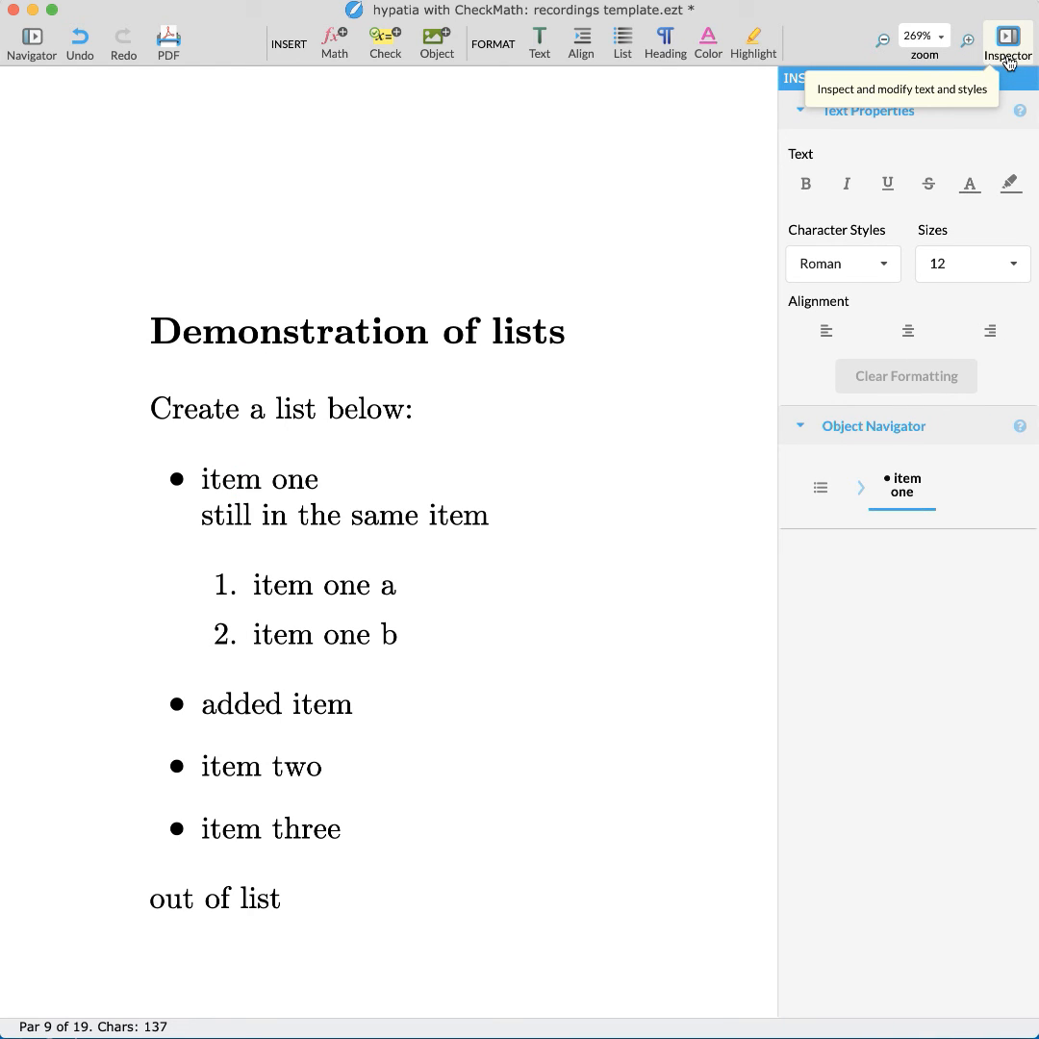
{"action": "left_click", "coordinate": [819, 491]}
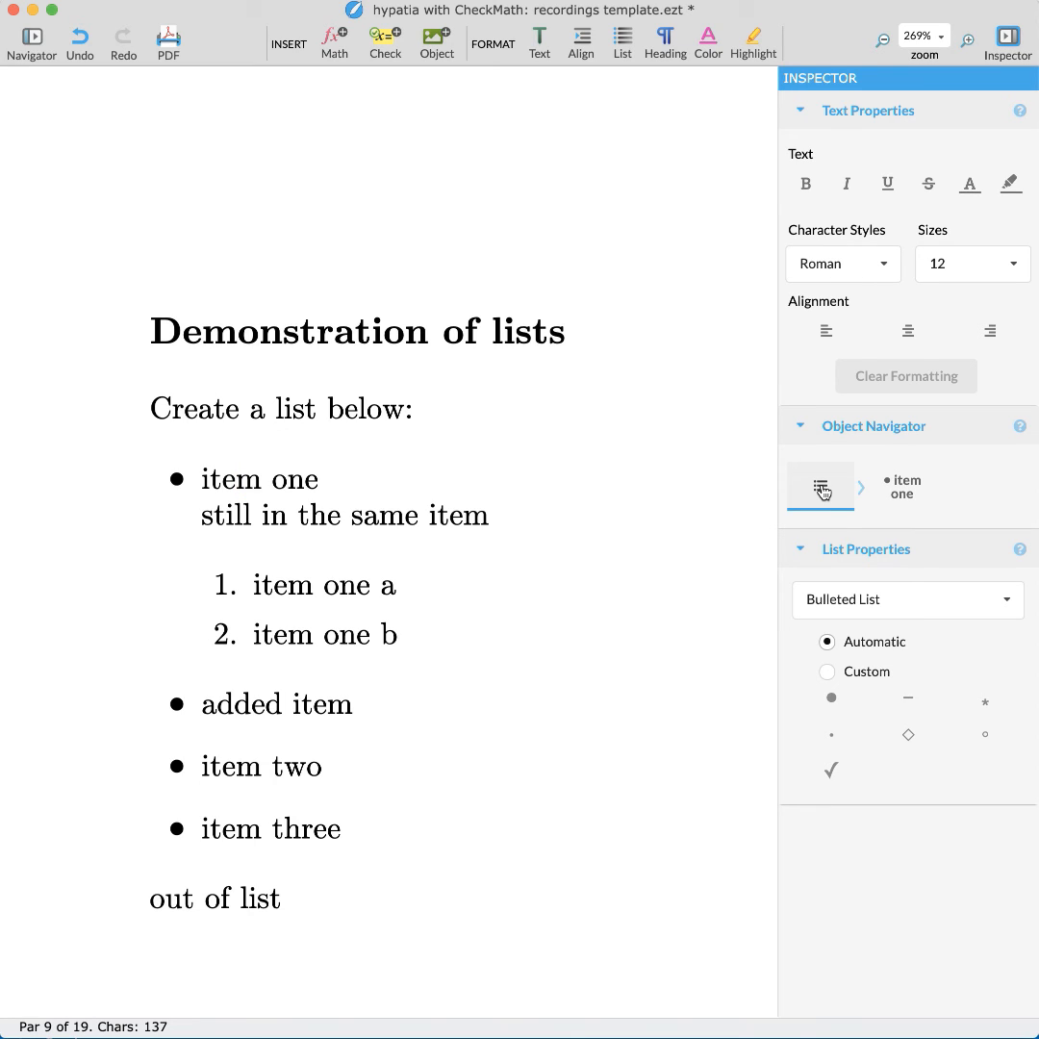
{"action": "left_click", "coordinate": [876, 603]}
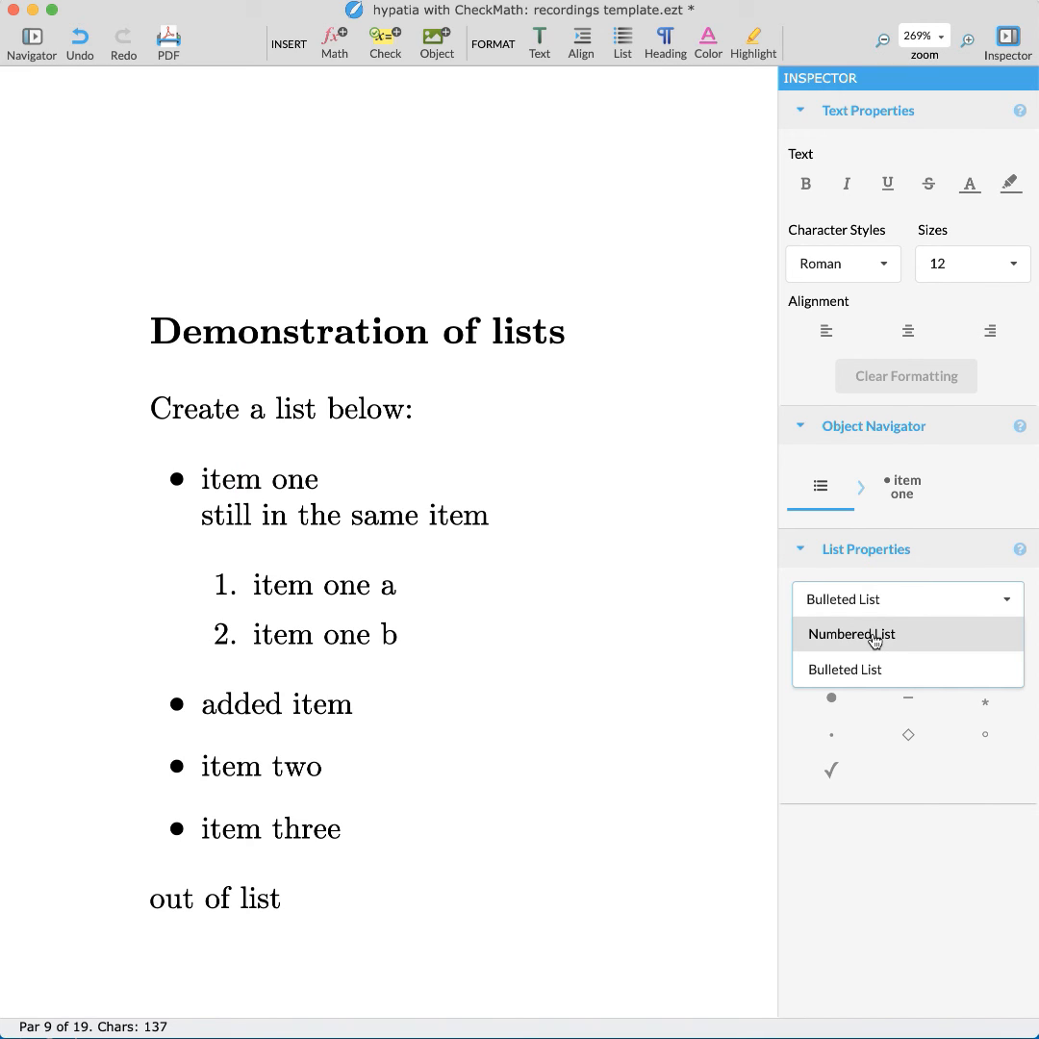
{"action": "left_click", "coordinate": [875, 637]}
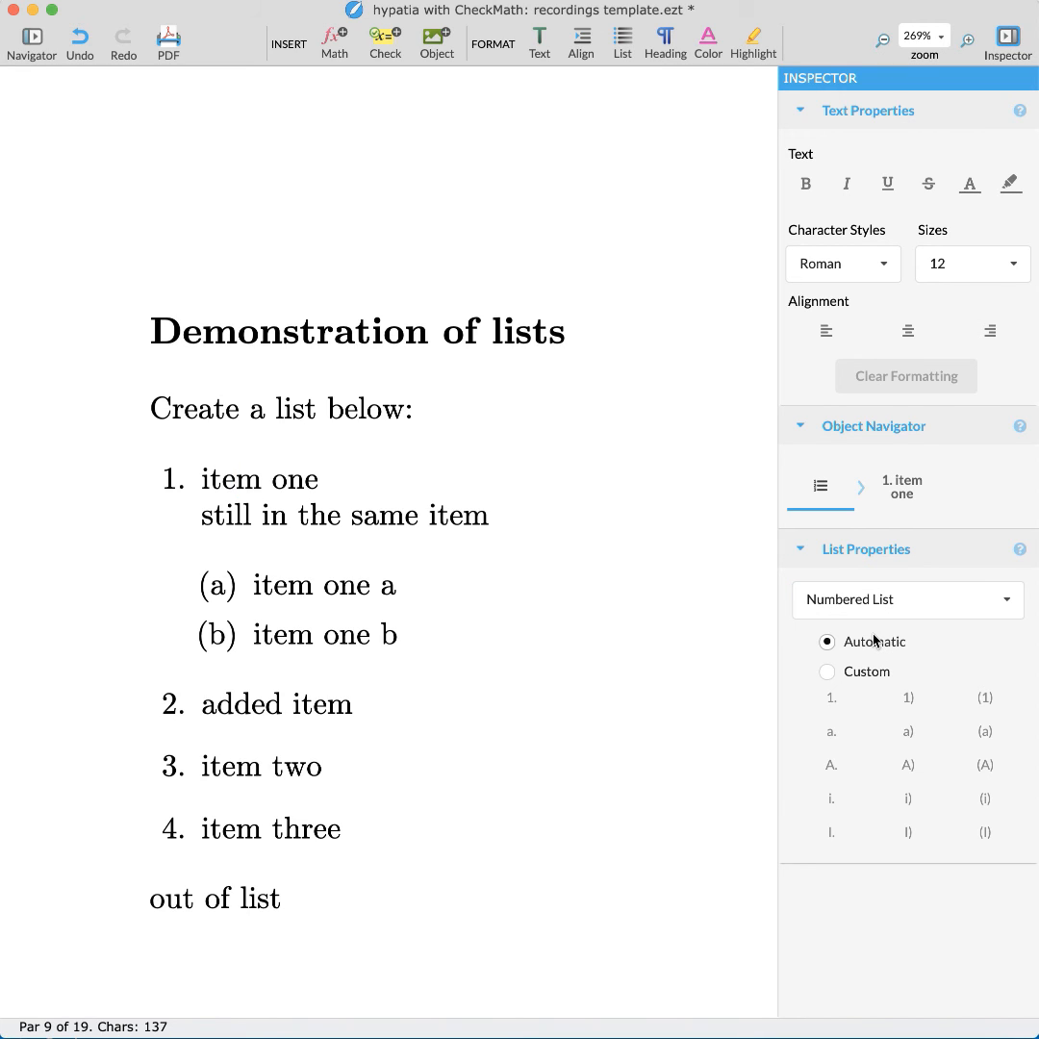
Convert the outer list back to a bulleted list and give it the custom open diamond bullet.
{"action": "left_click", "coordinate": [863, 606]}
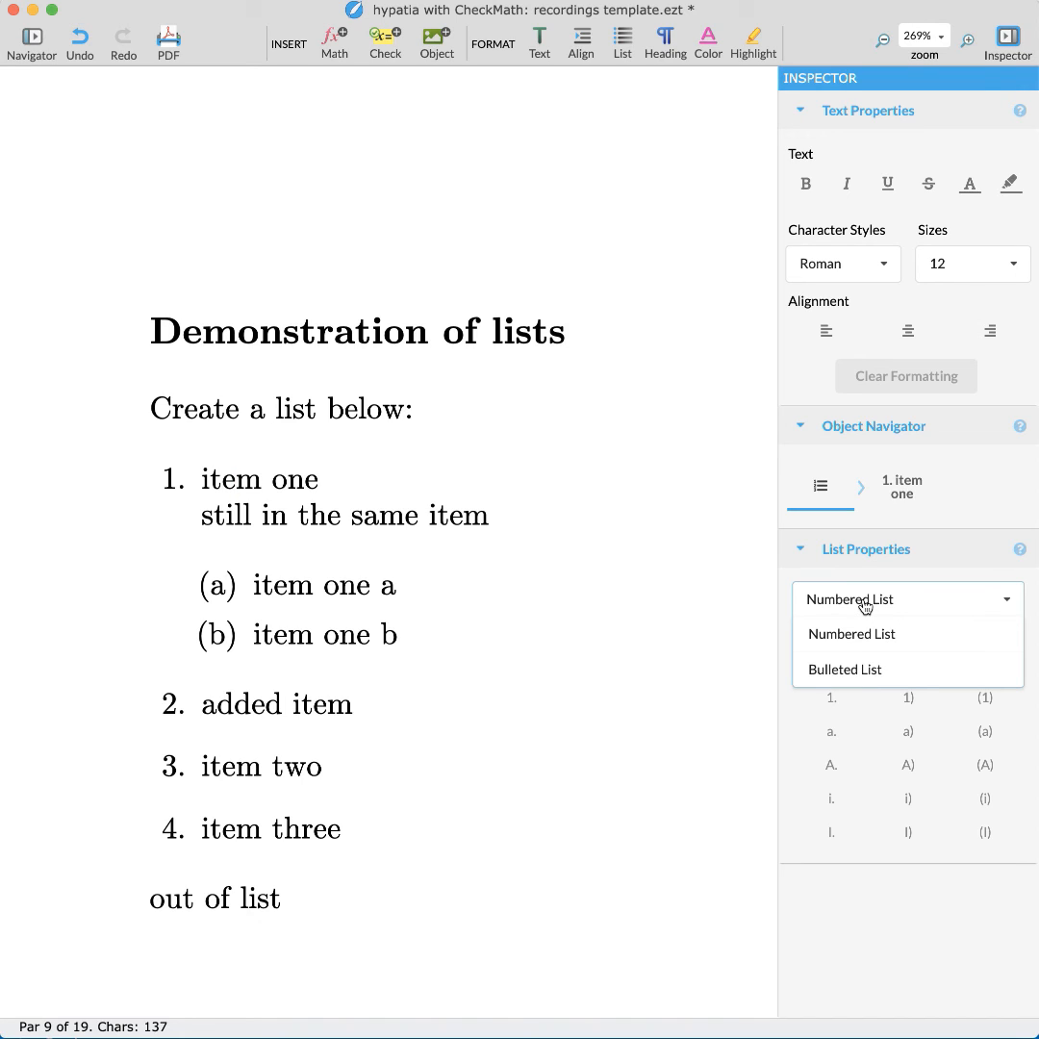
{"action": "left_click", "coordinate": [861, 673]}
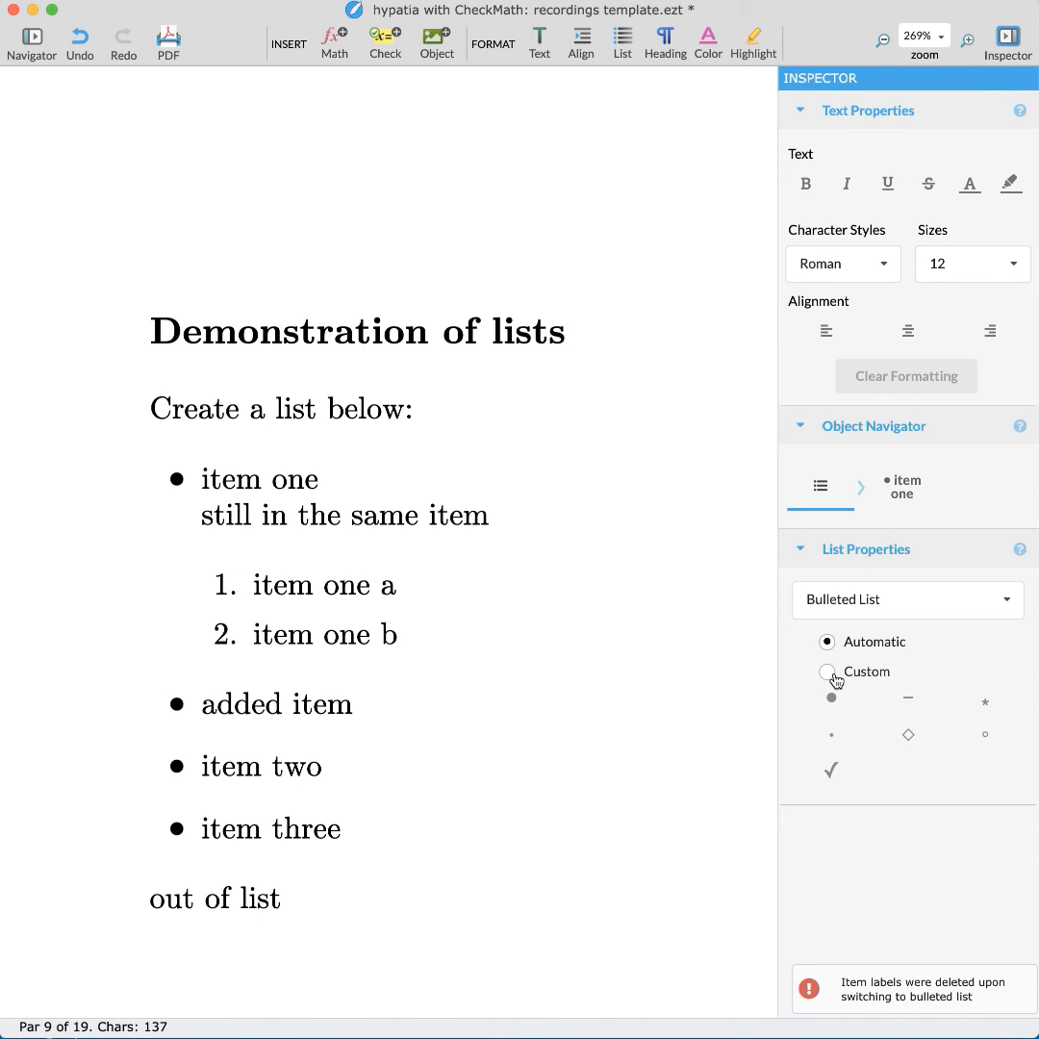
{"action": "left_click", "coordinate": [827, 673]}
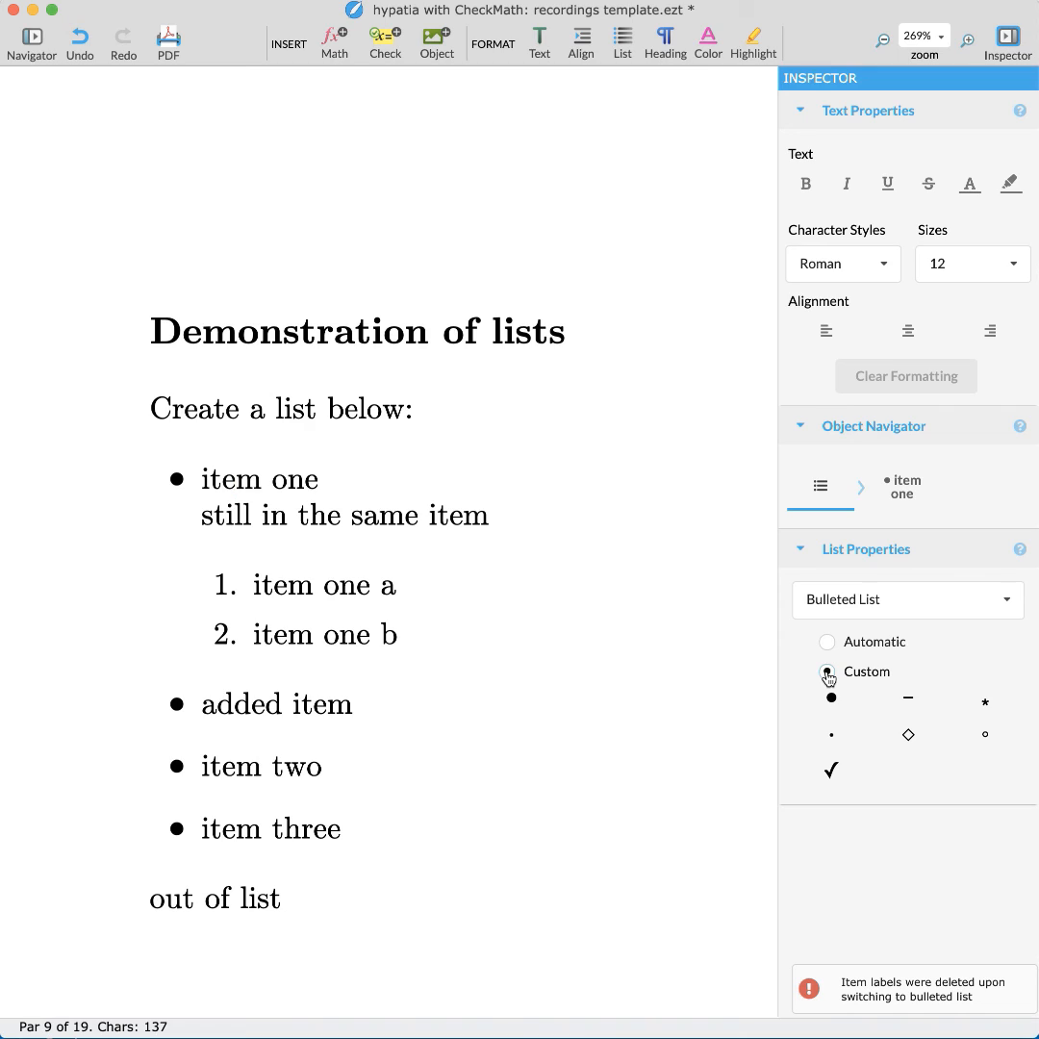
{"action": "left_click", "coordinate": [908, 737]}
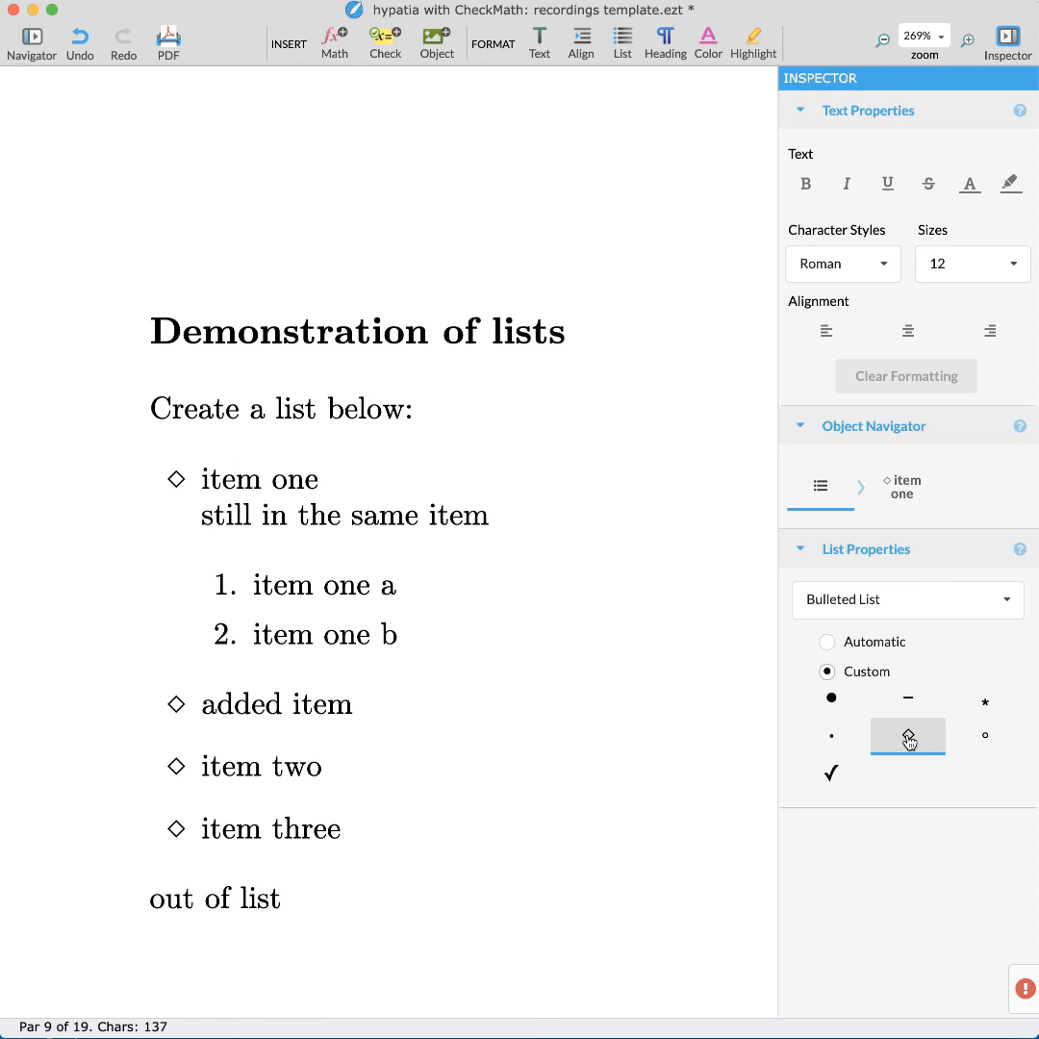
Set the nested numbered list under "item one" to the custom "A)" numbering style.
{"action": "left_click", "coordinate": [298, 581]}
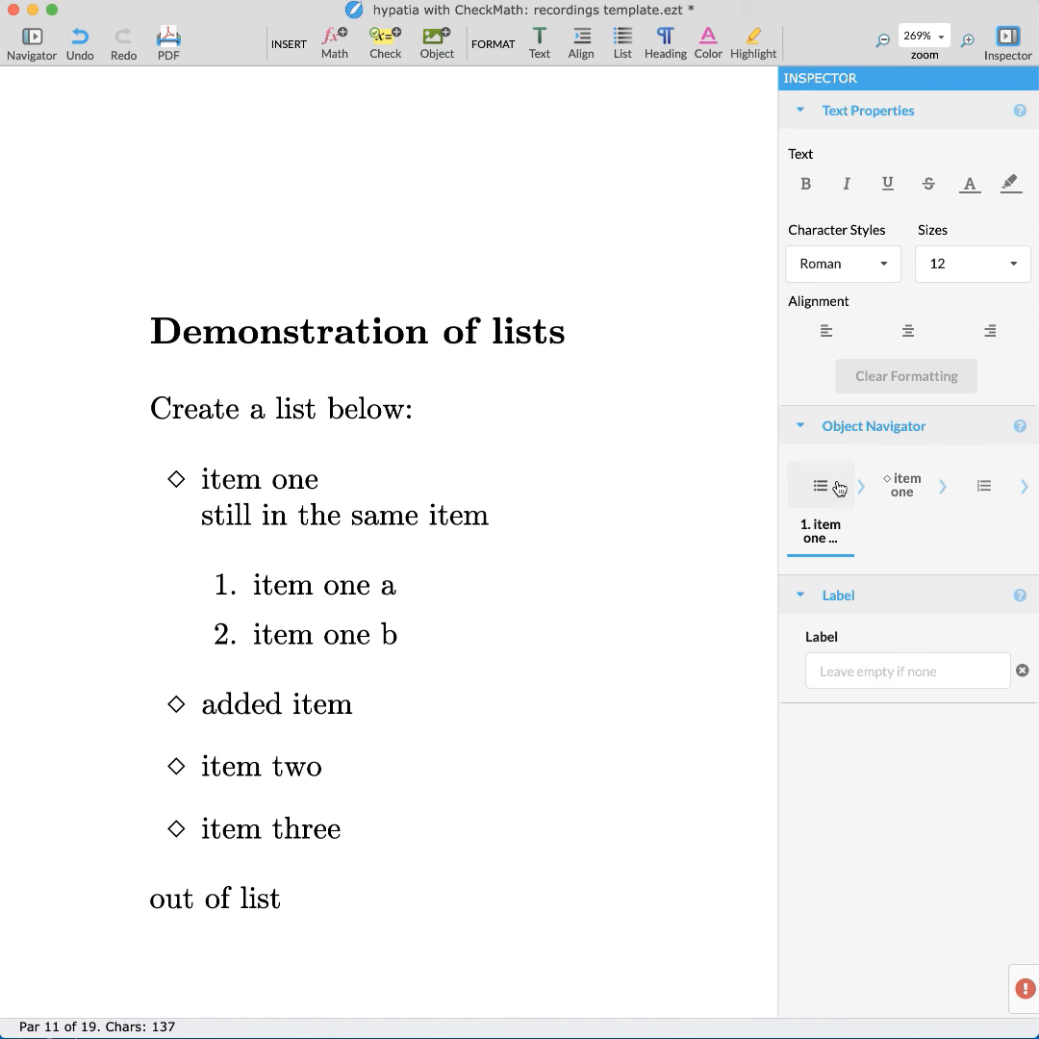
{"action": "left_click", "coordinate": [987, 488]}
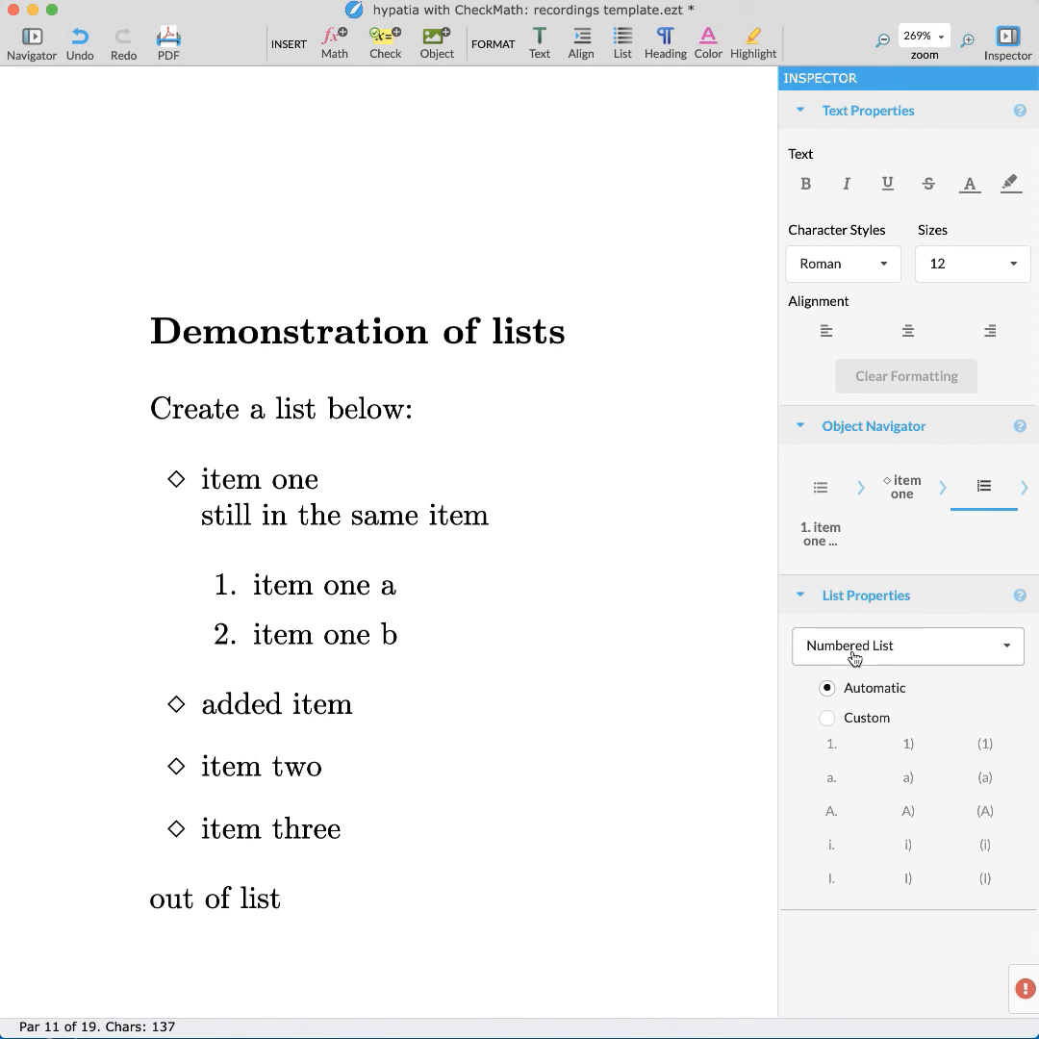
{"action": "left_click", "coordinate": [825, 719]}
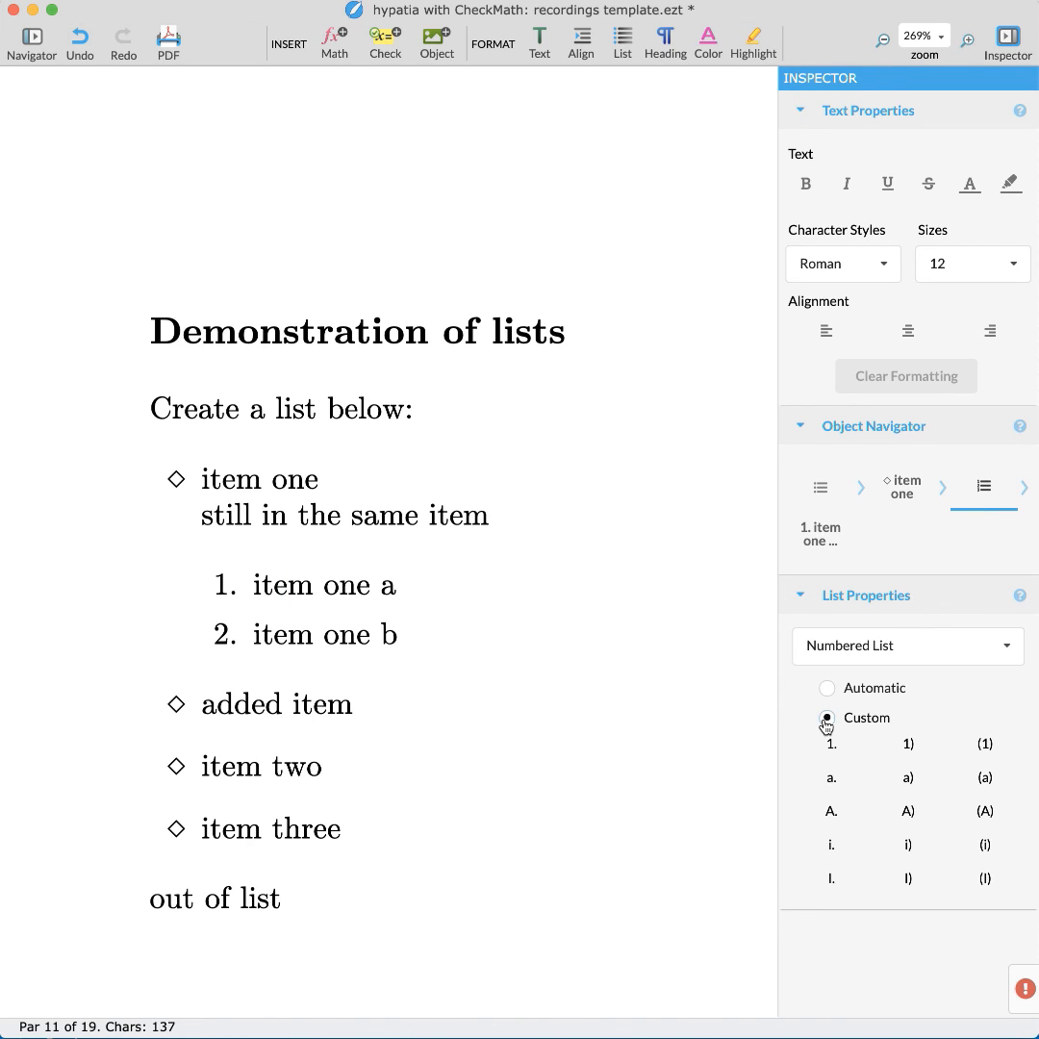
{"action": "left_click", "coordinate": [909, 813]}
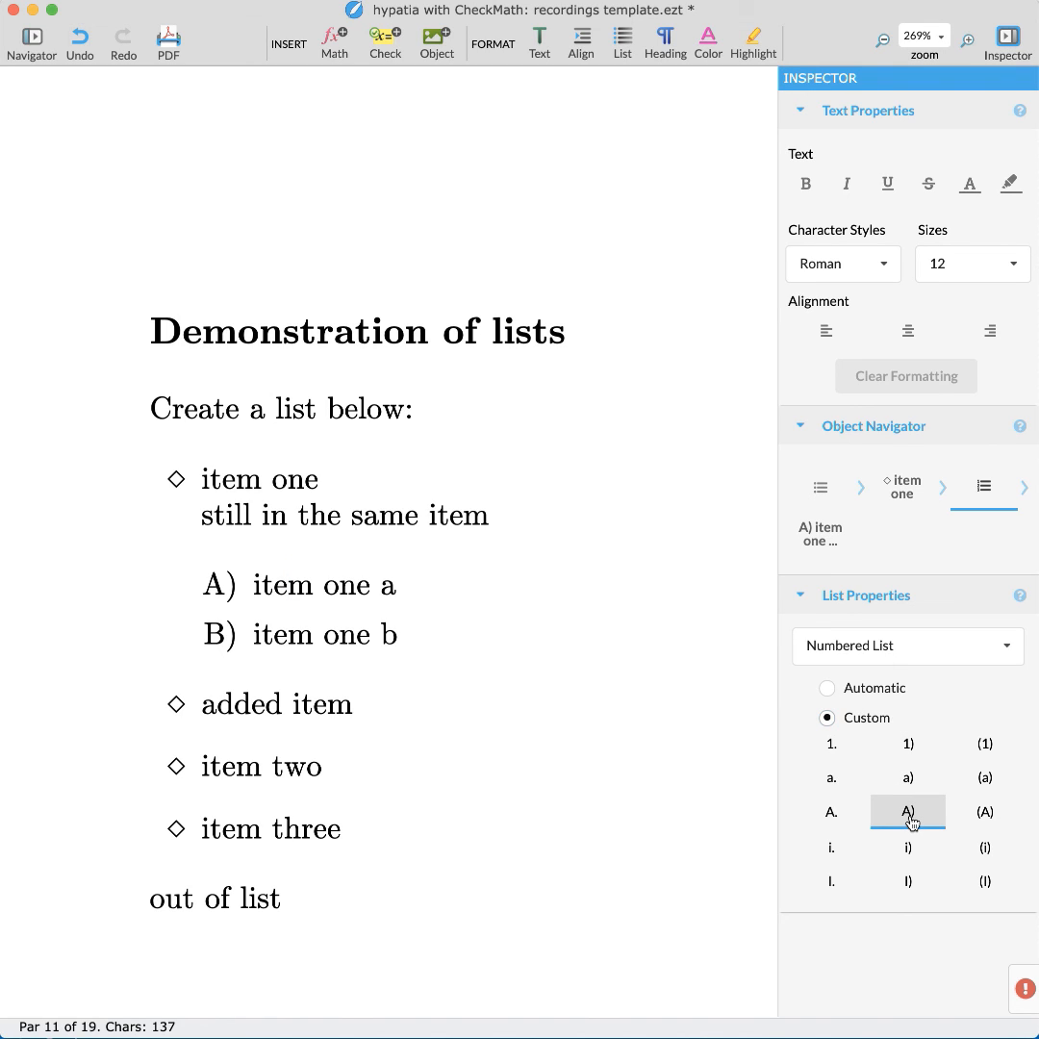